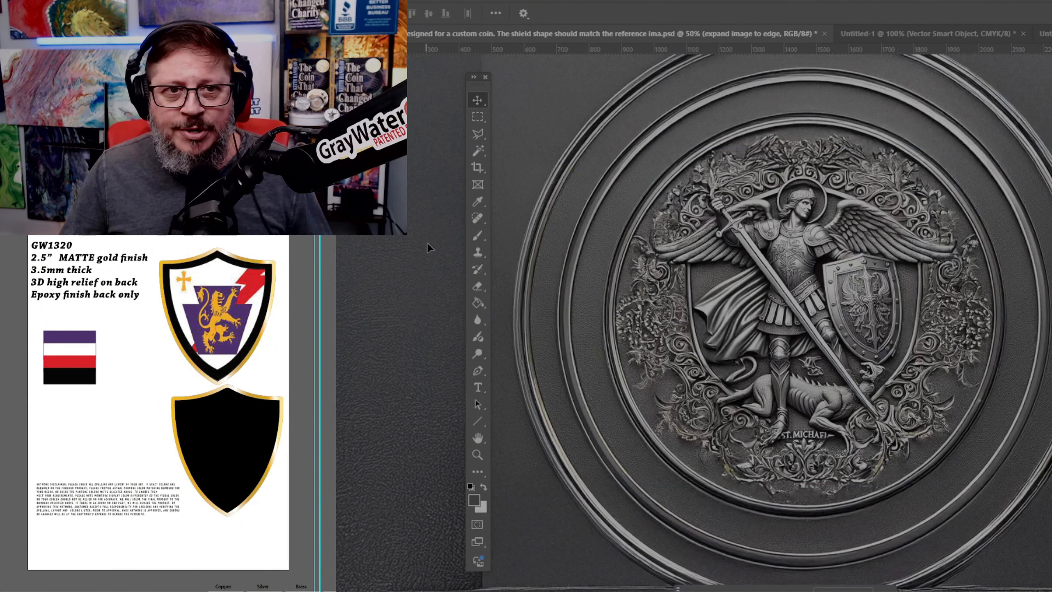
Look through the open documents: the coloured shield artwork, the blank gold-bordered shield and the St. Michael relief
drag(476, 86, 477, 79)
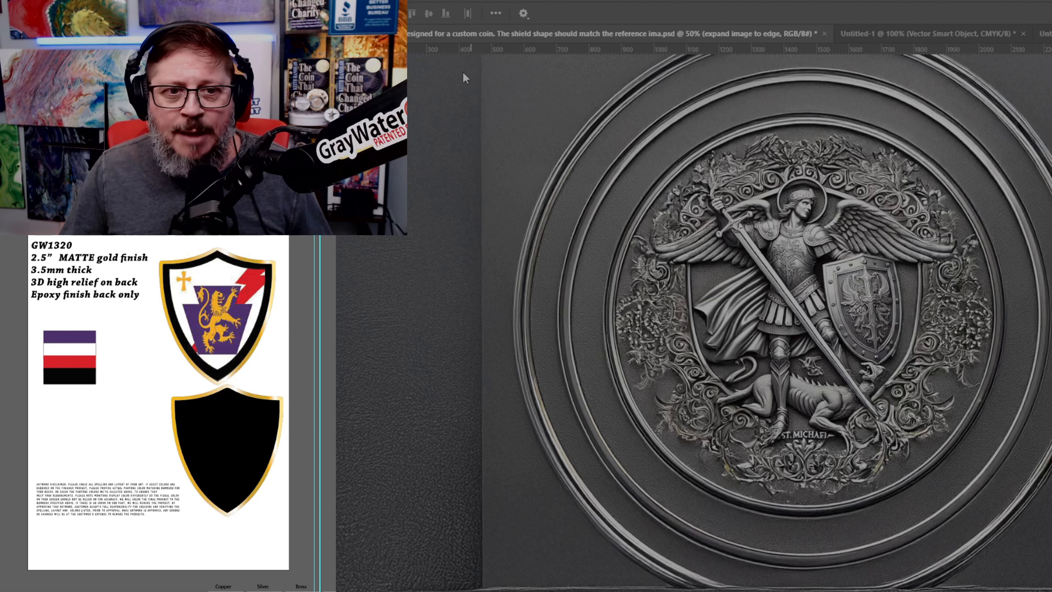
click(463, 70)
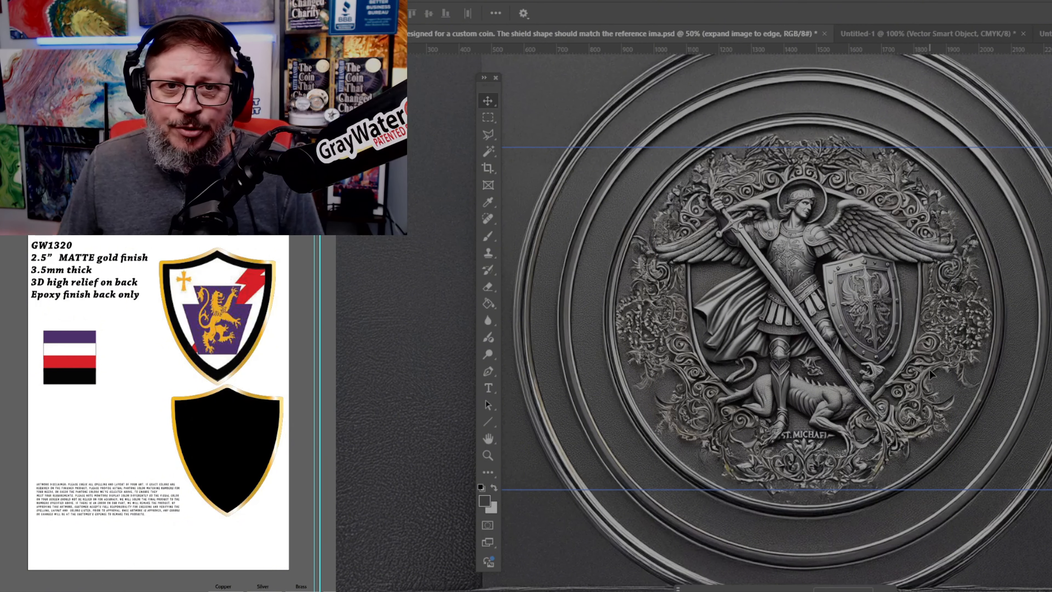
click(1043, 34)
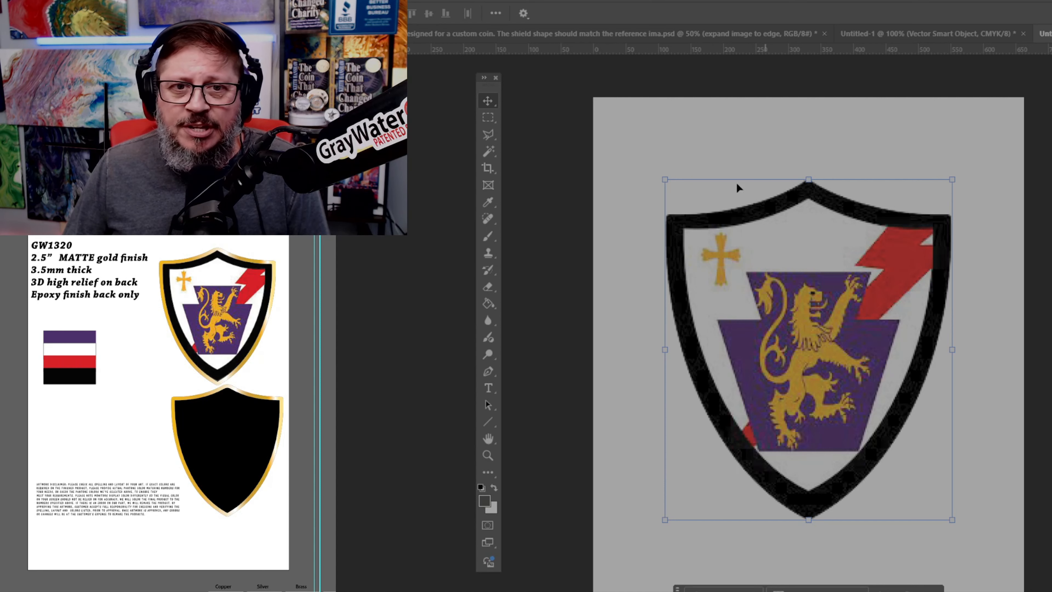
click(996, 35)
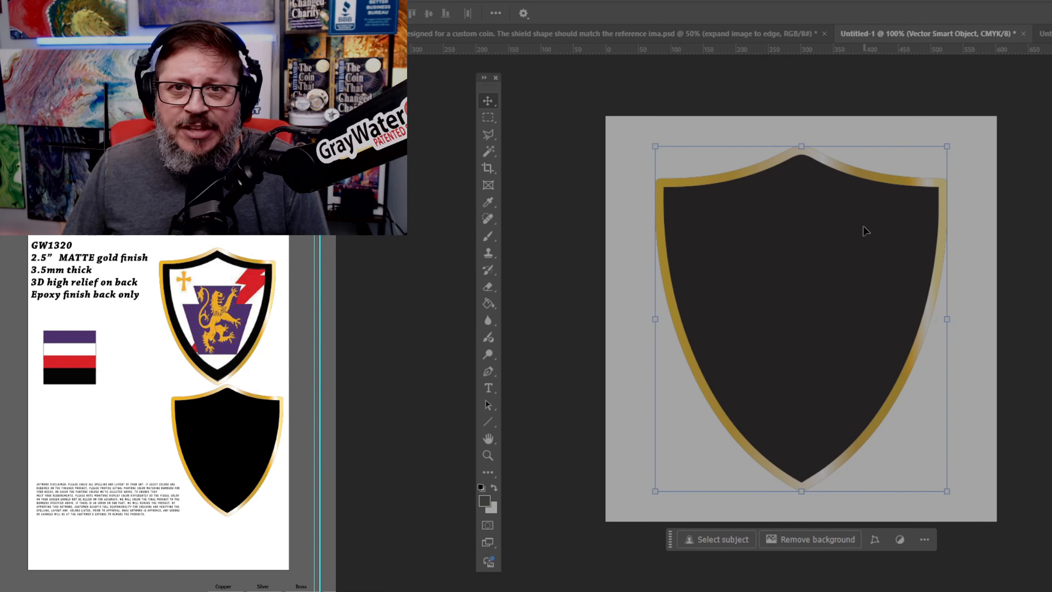
click(783, 34)
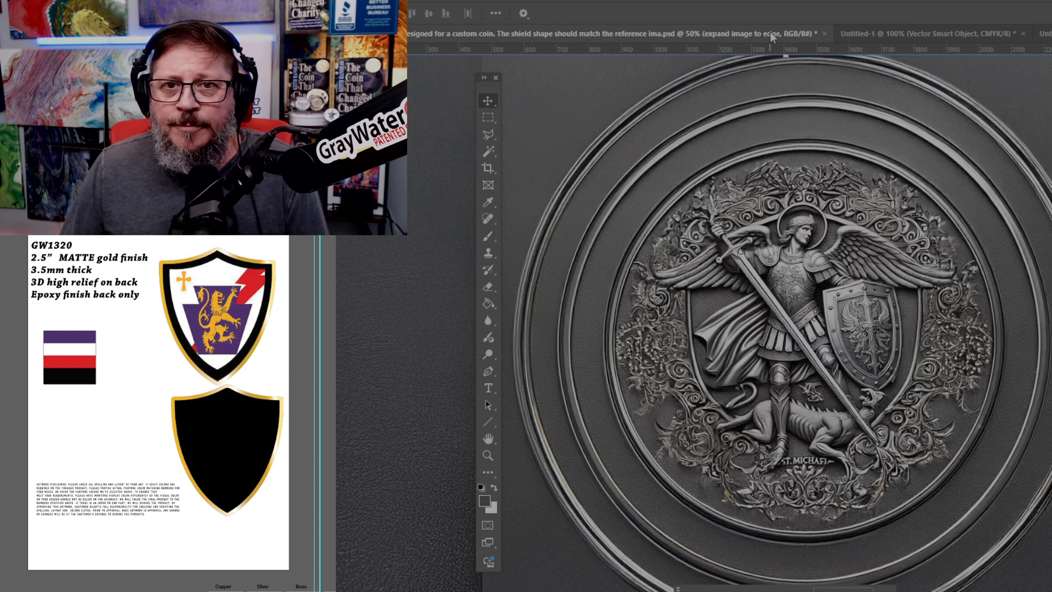
Copy the blank gold-bordered shield vector into the St. Michael relief document and place it over the middle of the medallion
click(955, 38)
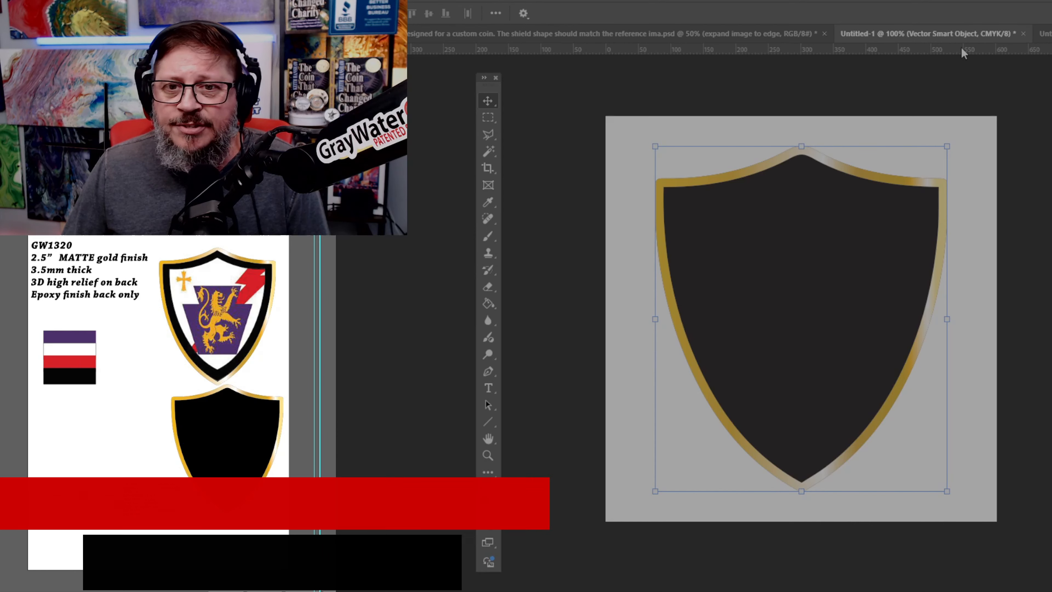
mouse_move(920, 192)
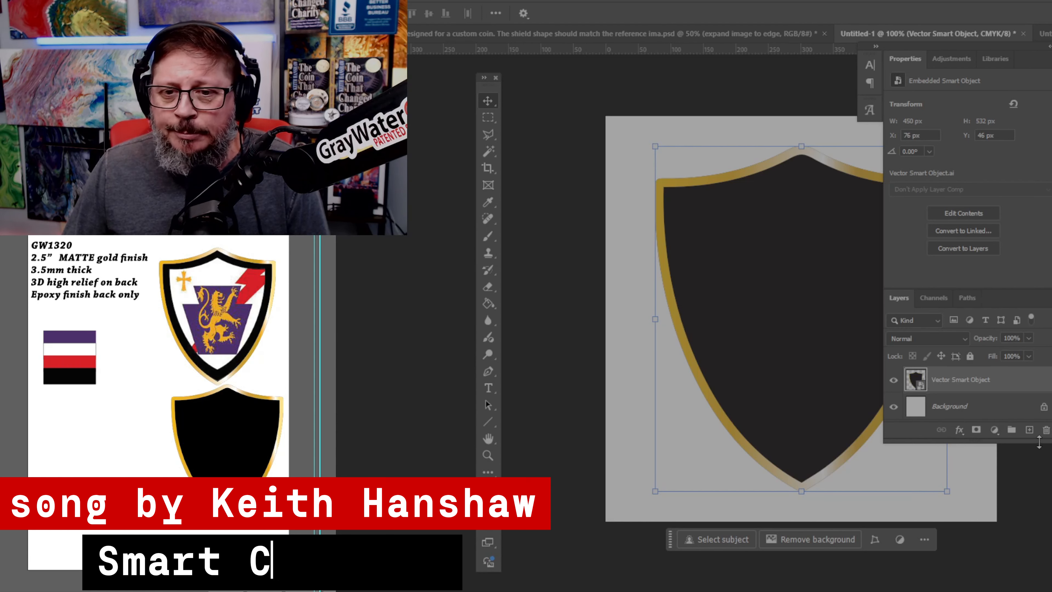
drag(1040, 442, 1021, 531)
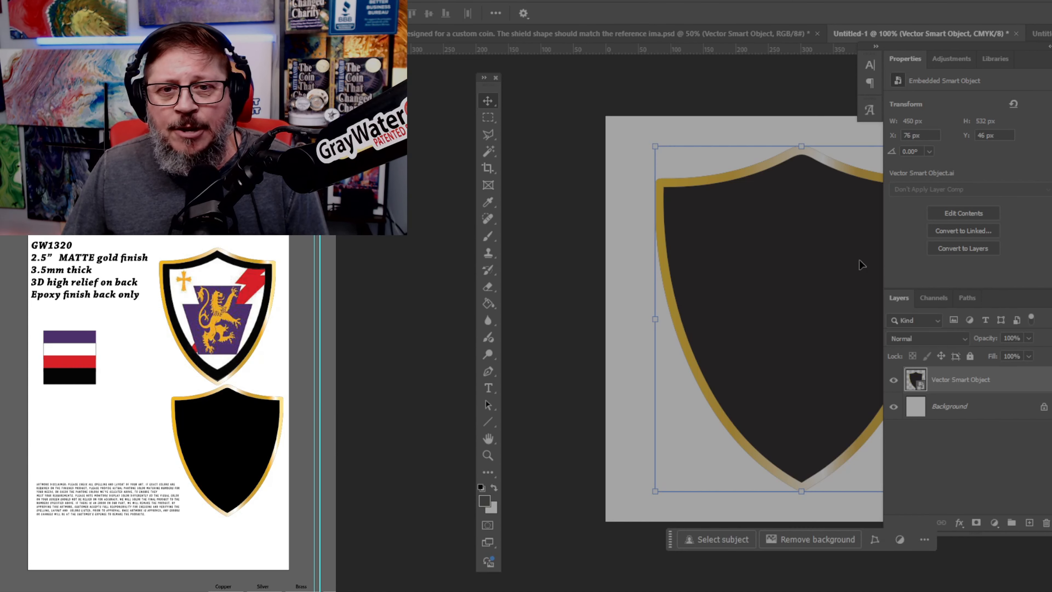
key(shift+Tab)
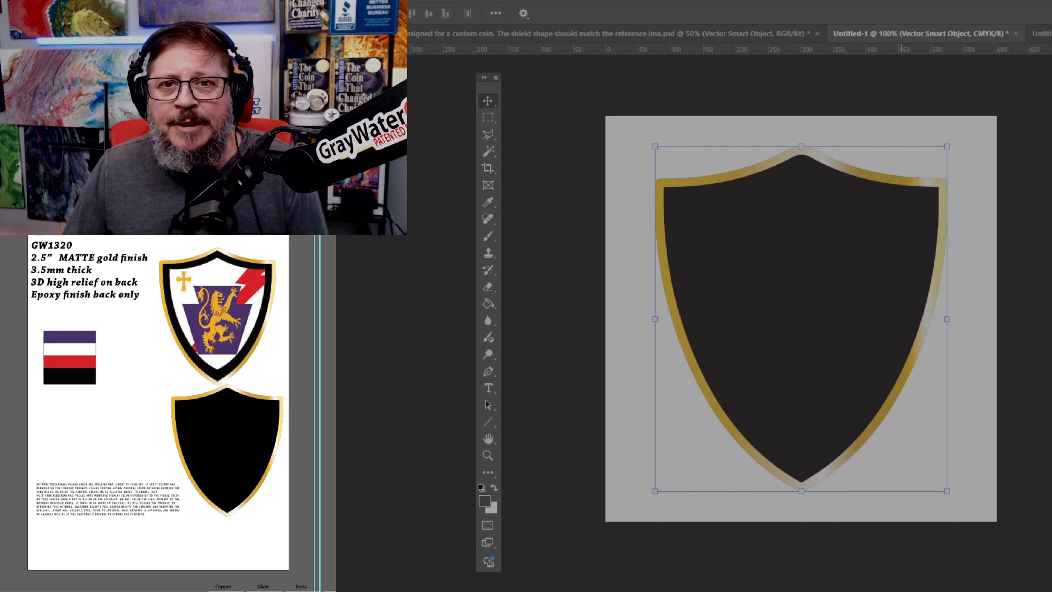
click(783, 34)
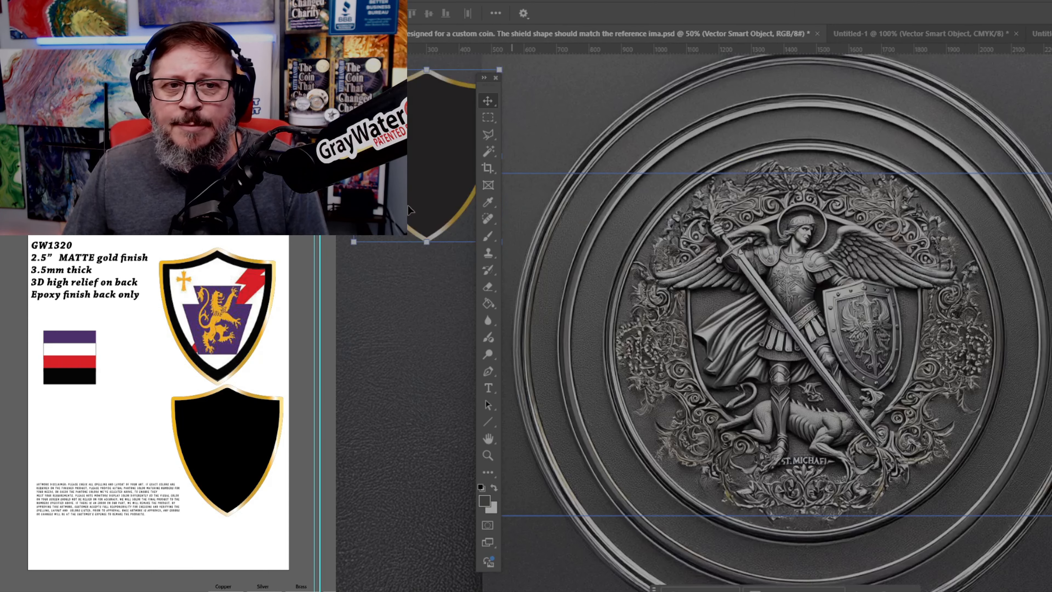
drag(409, 208, 778, 332)
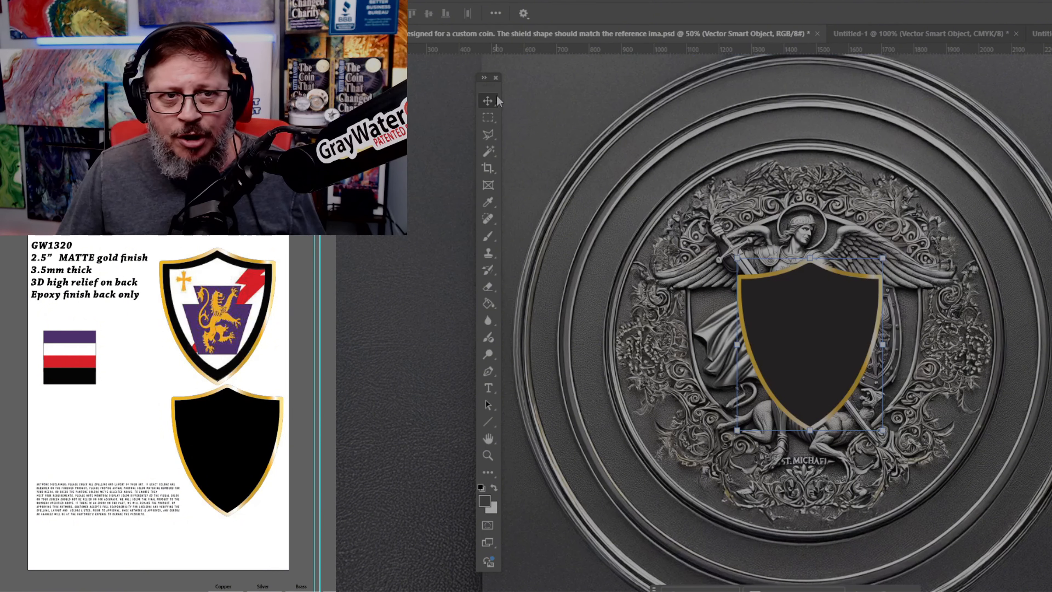
Enlarge the shield to cover the St. Michael figure and lower the shield layer's opacity to 50%
drag(490, 79, 485, 115)
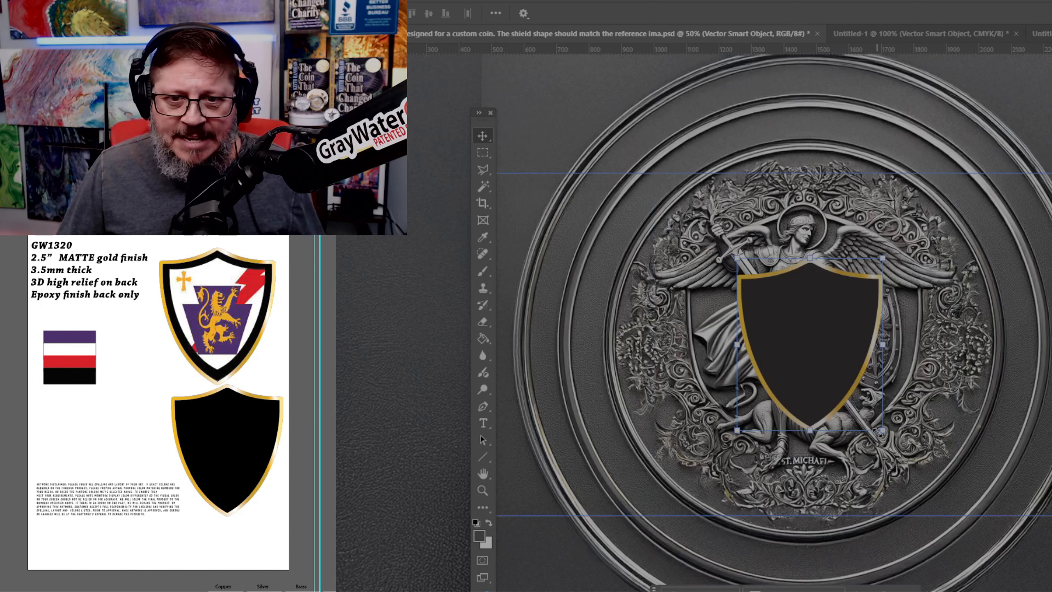
drag(882, 431, 969, 510)
drag(825, 398, 814, 395)
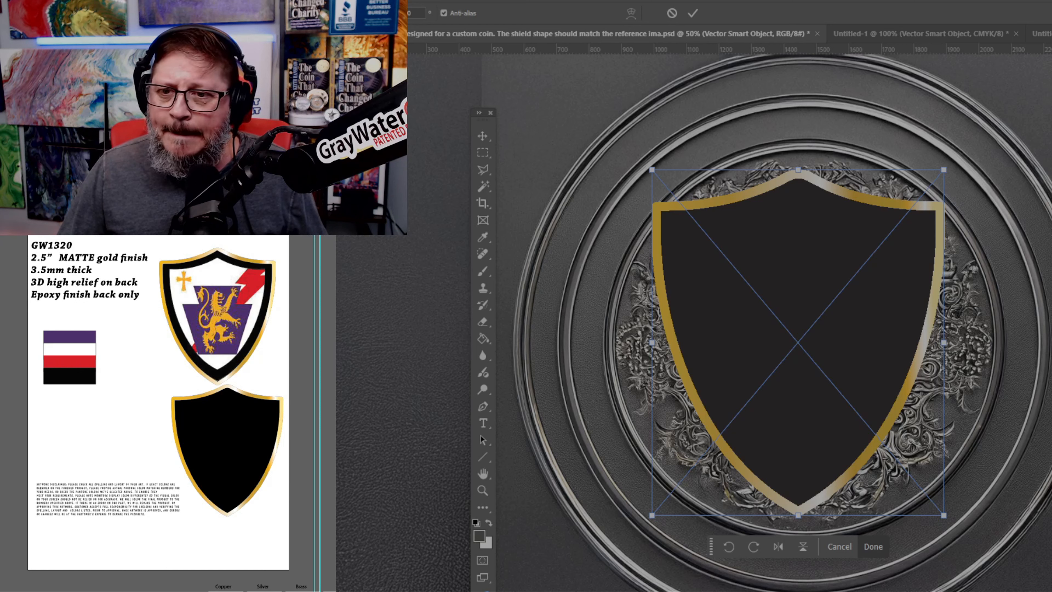
key(5)
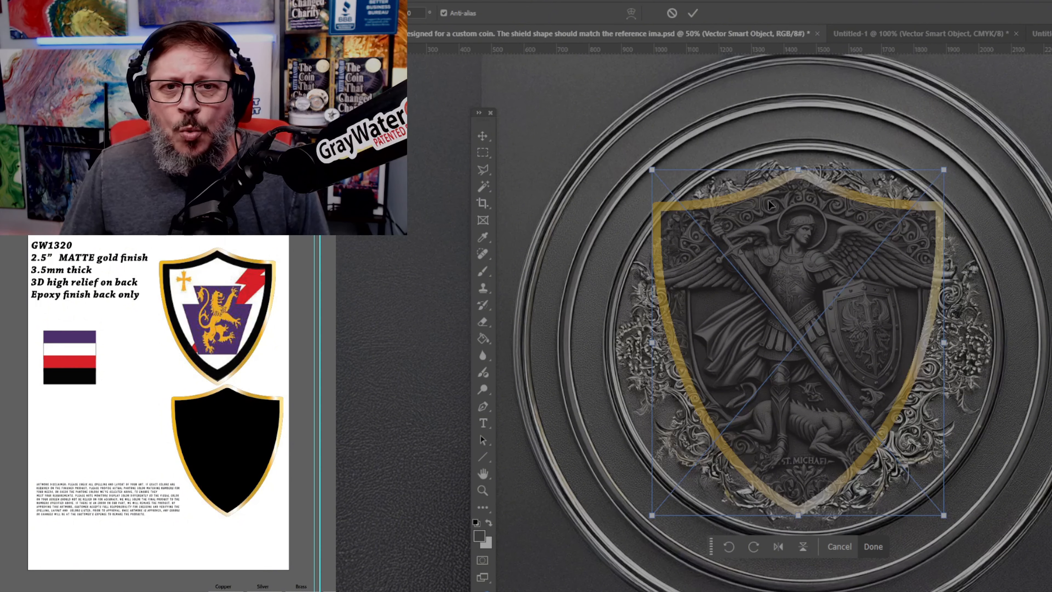
Fine-tune the semi-transparent shield's position and size so it frames the figure, both wings and the ornament above and below
drag(783, 235, 786, 245)
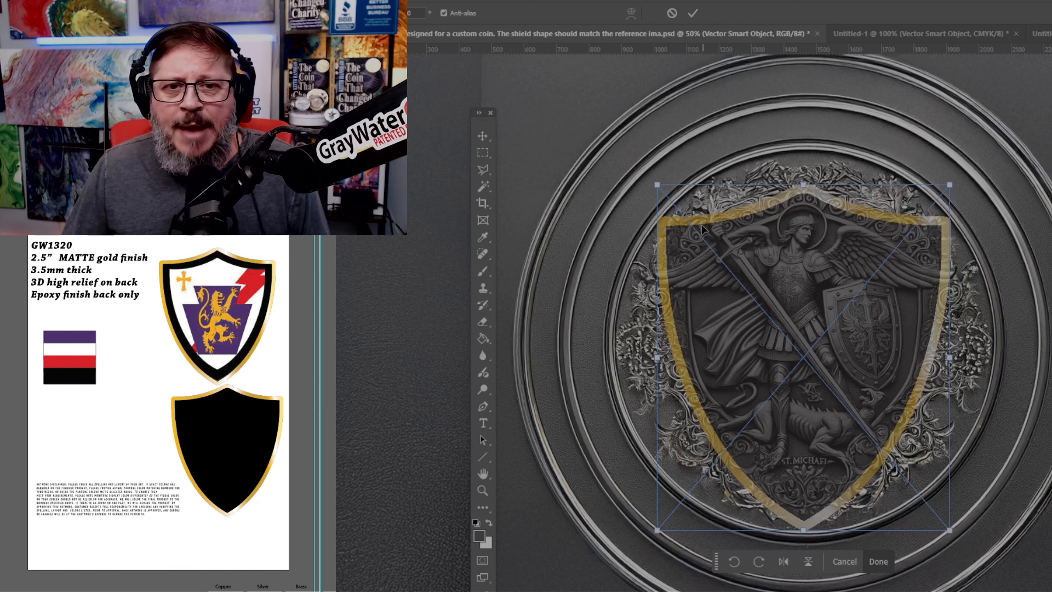
drag(828, 294, 828, 288)
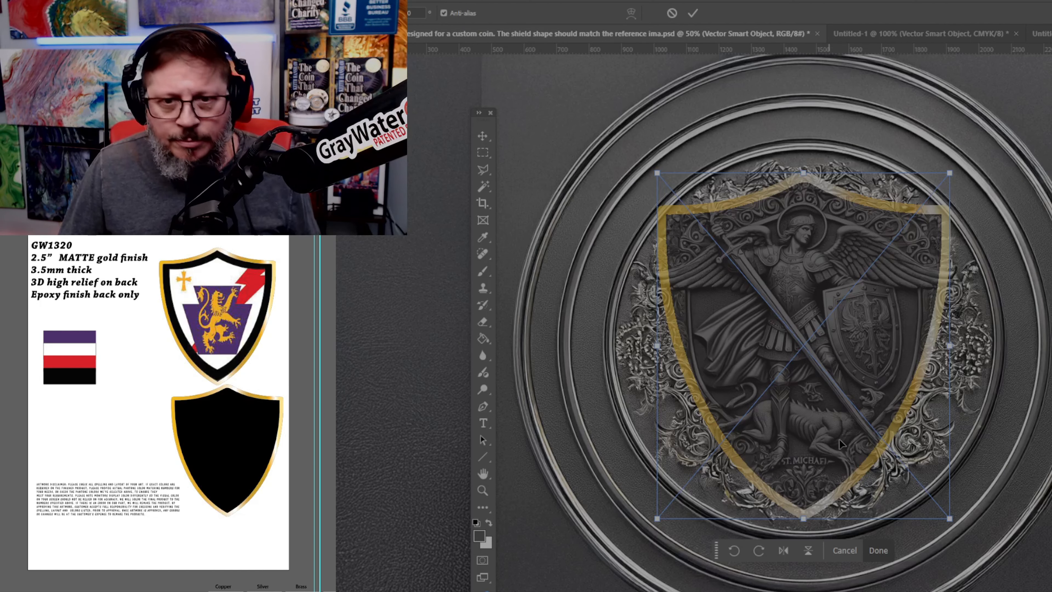
drag(950, 519, 970, 541)
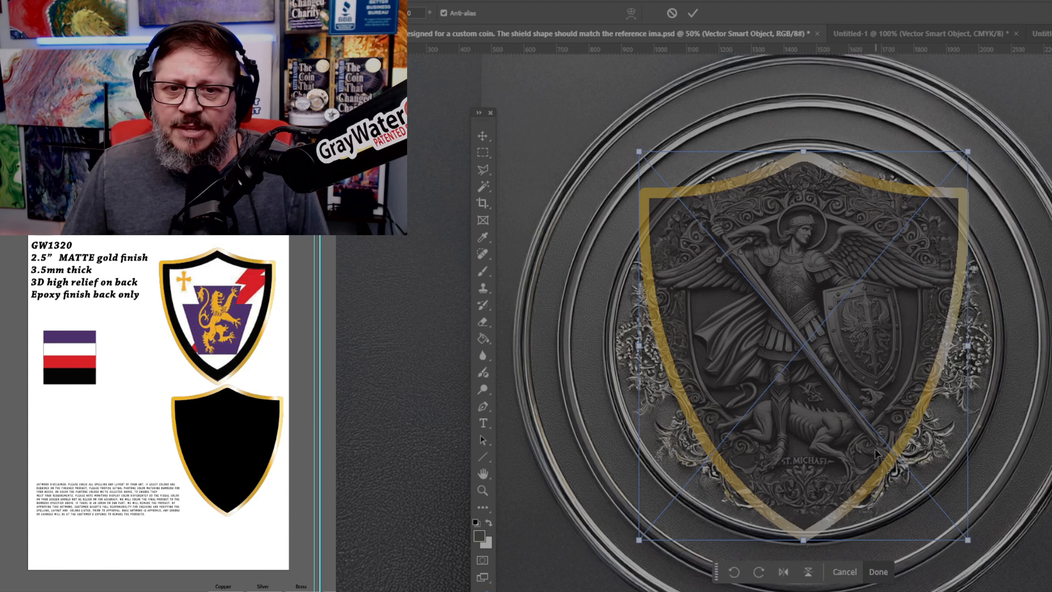
drag(847, 432, 846, 430)
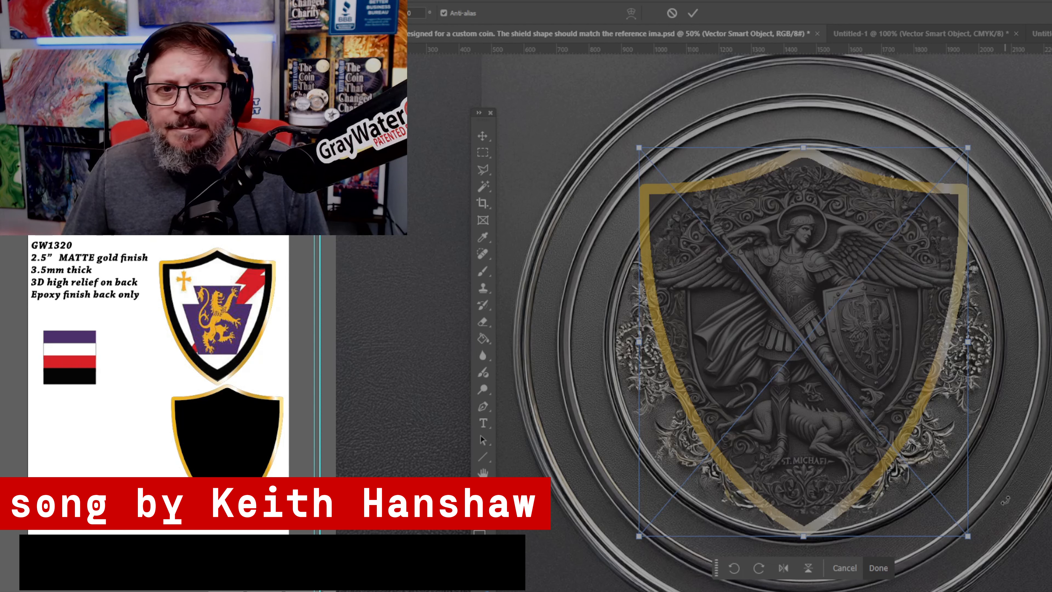
Select the shield's interior with the Magic Wand, invert the selection, delete the relief outside it and trim the canvas to the shield
click(483, 186)
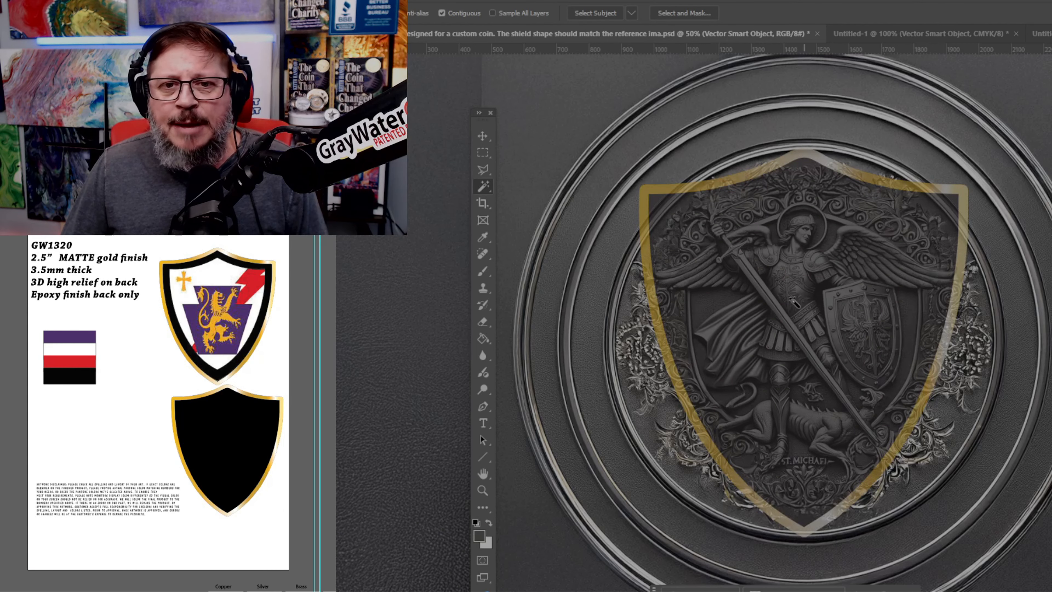
click(775, 295)
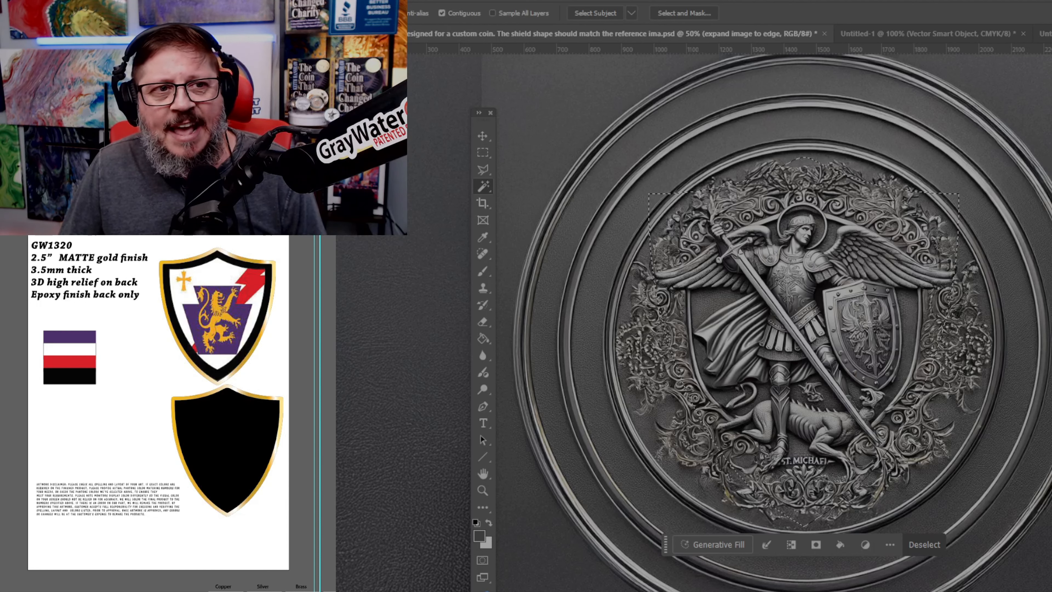
key(ctrl+shift+i)
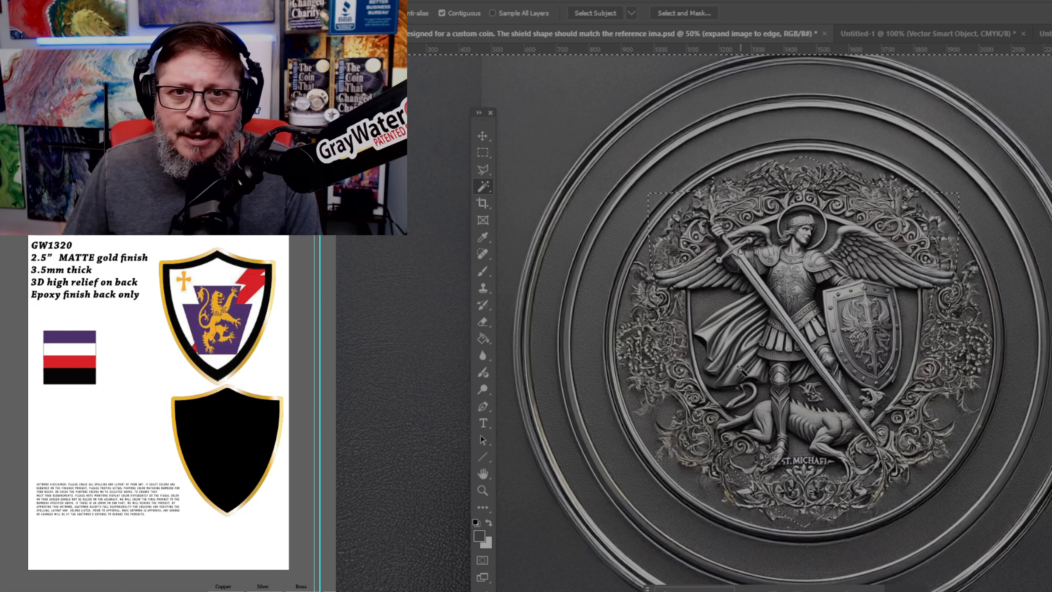
key(Delete)
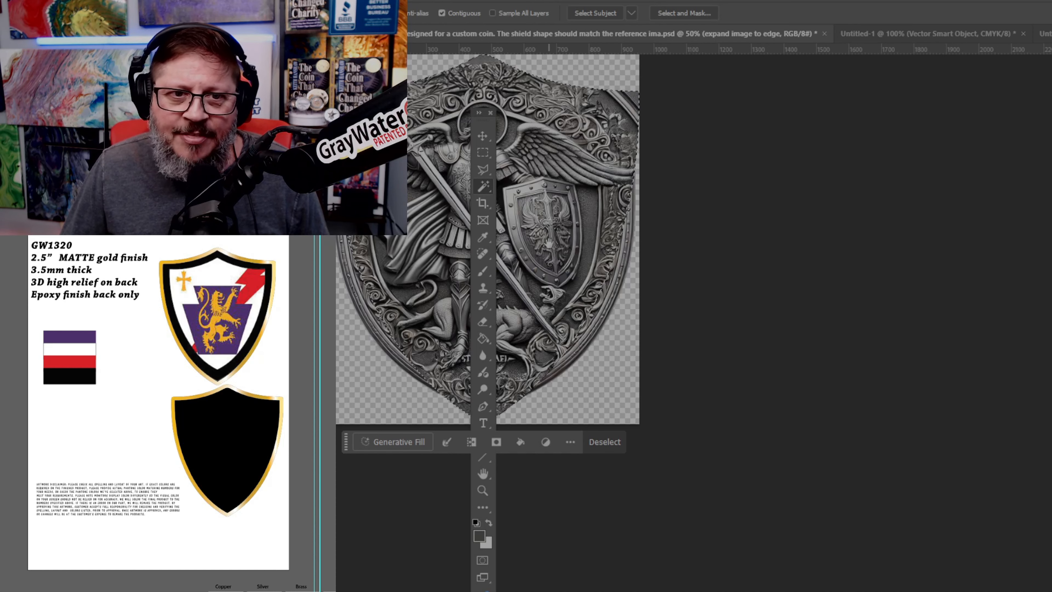
Save the shield-shaped relief document and clear the selection
drag(550, 243, 864, 341)
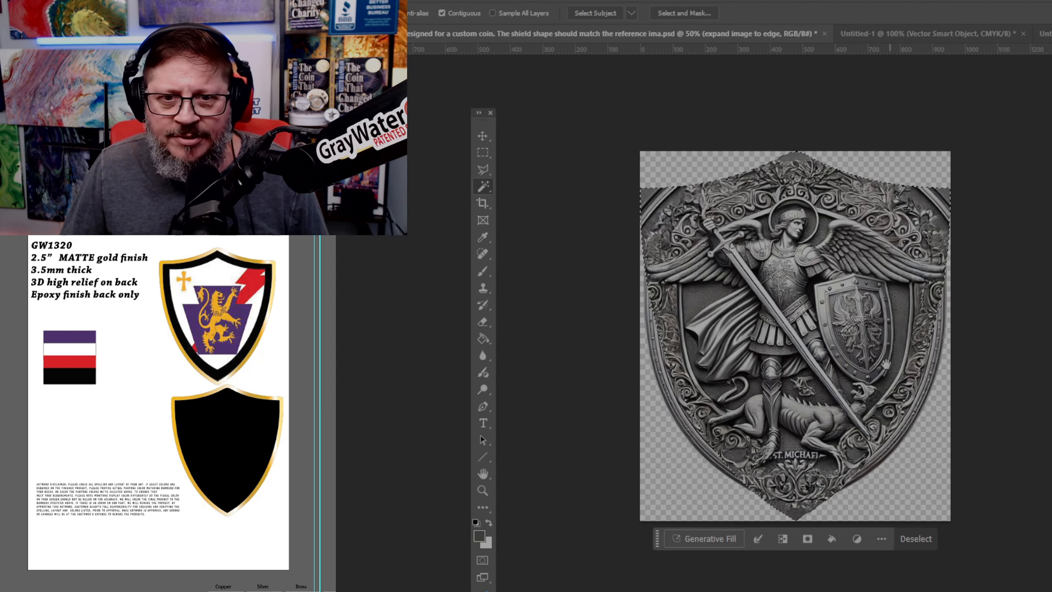
drag(864, 341, 835, 330)
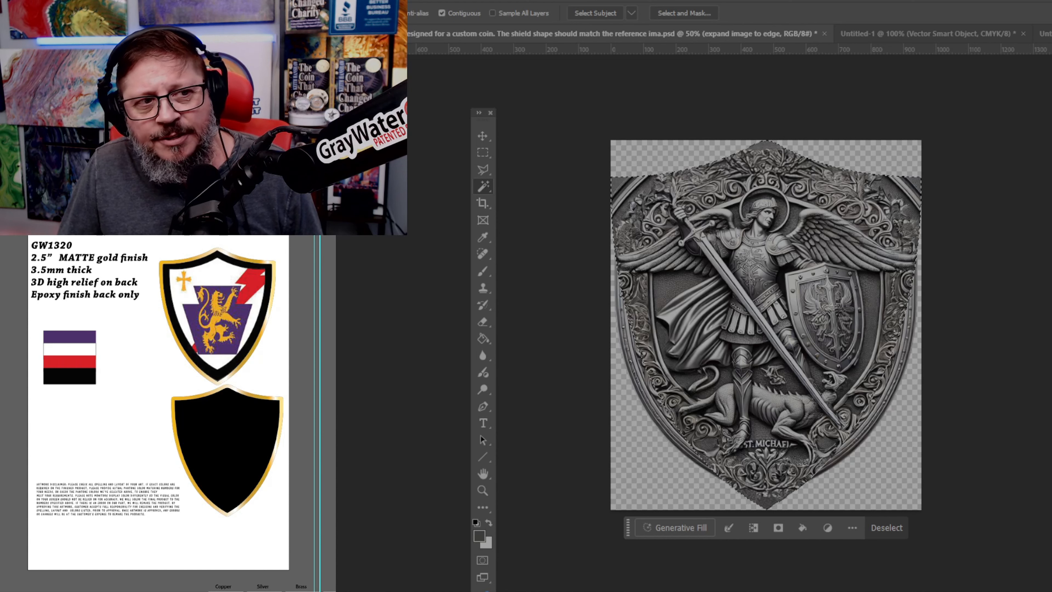
key(ctrl+s)
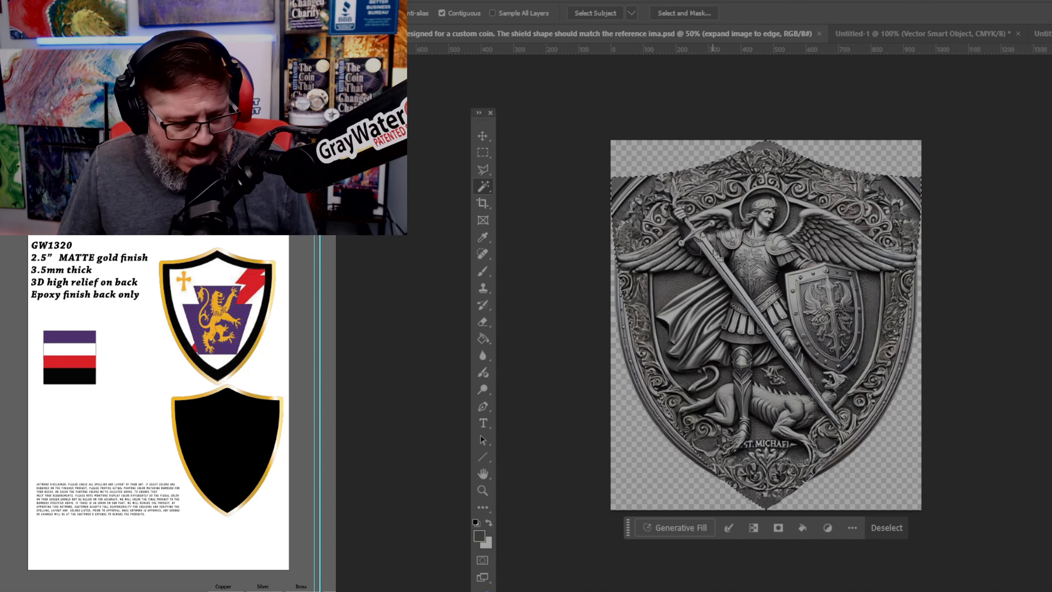
key(ctrl+d)
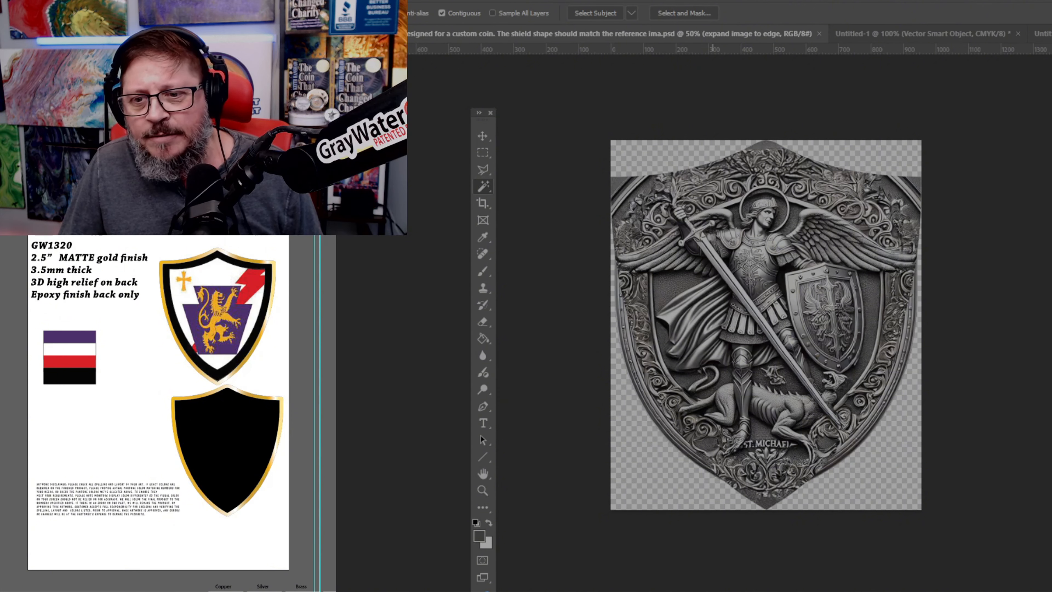
Place the cut-out relief image in the coin layout, scaled to fit inside the black gold-bordered shield, and check its fit
click(226, 462)
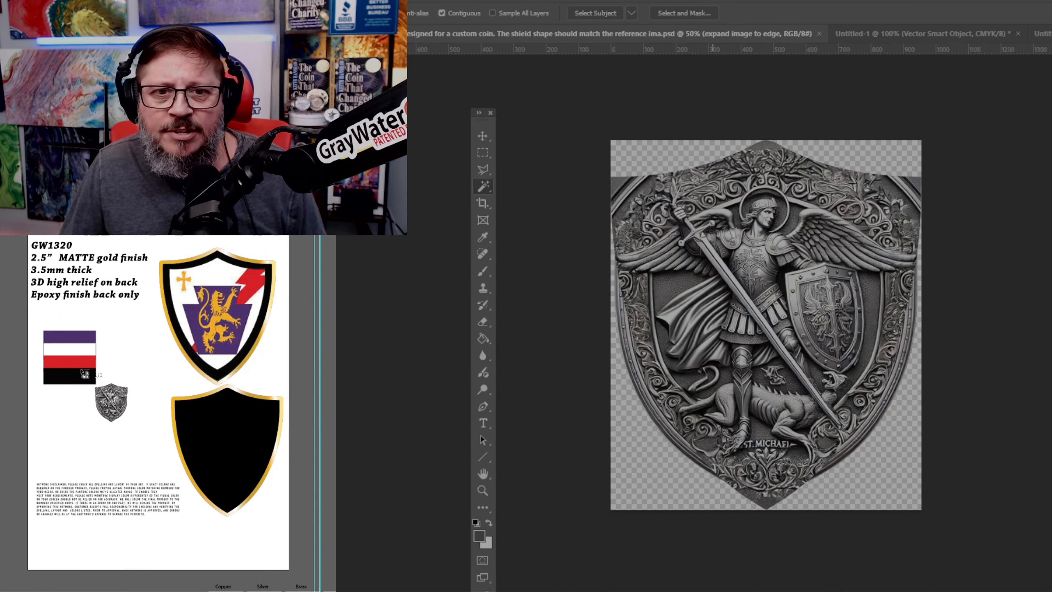
click(150, 377)
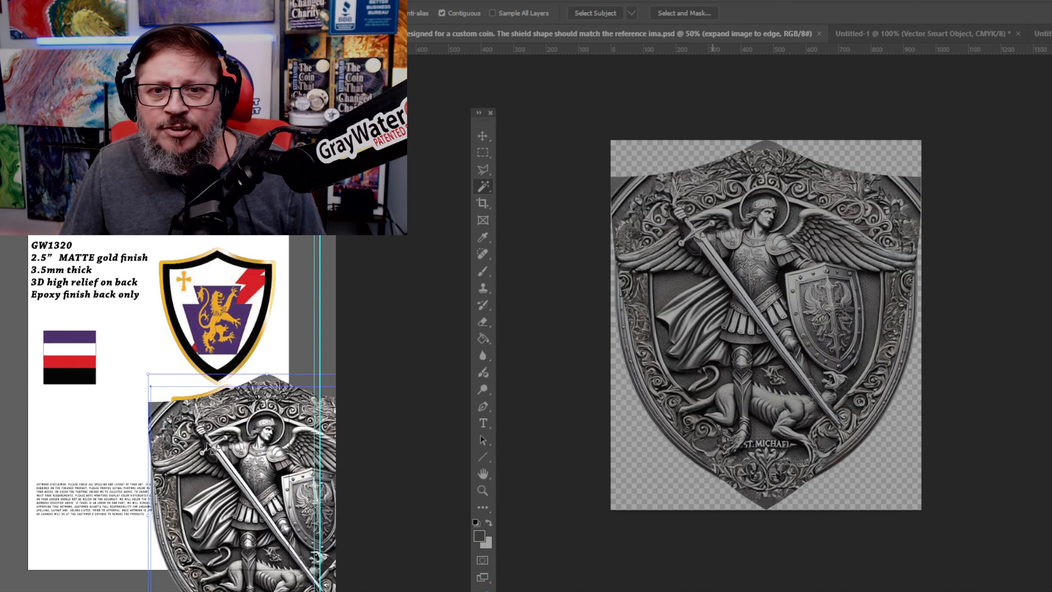
drag(266, 510, 215, 440)
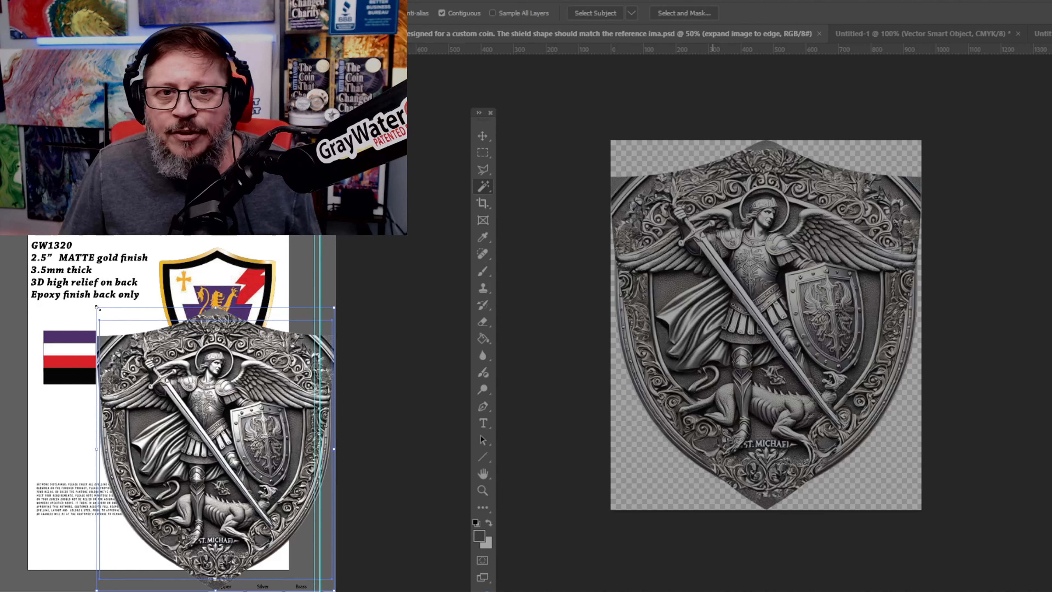
drag(95, 308, 161, 391)
drag(224, 435, 236, 435)
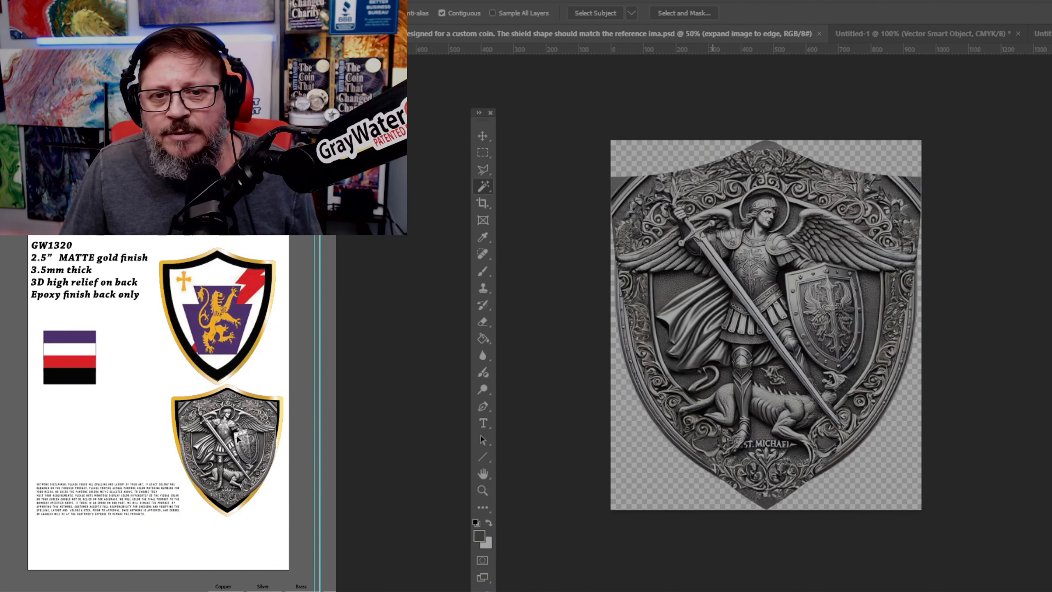
click(237, 435)
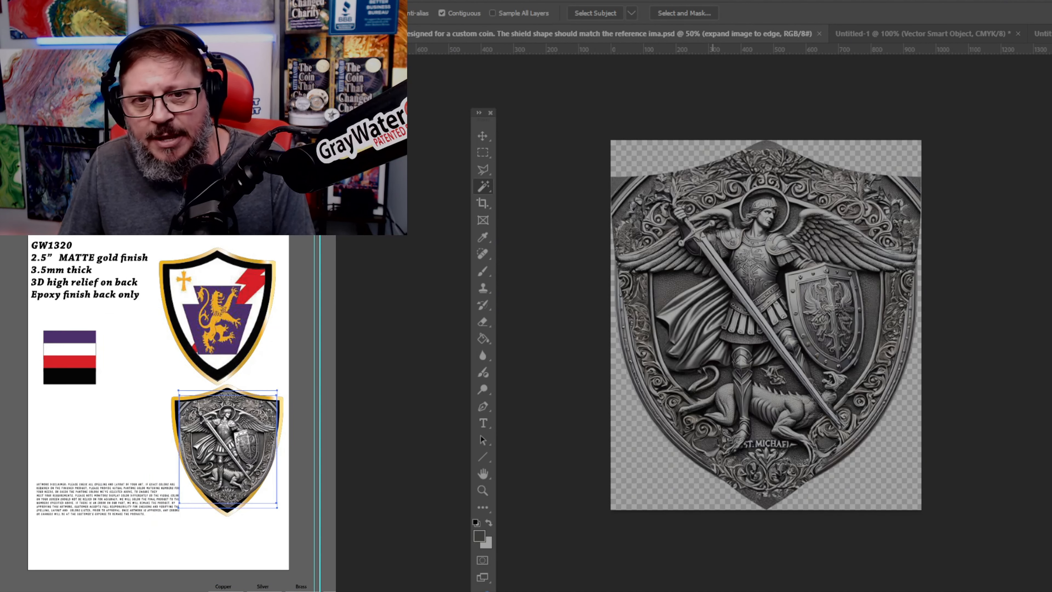
key(ctrl+plus)
key(ctrl+plus)
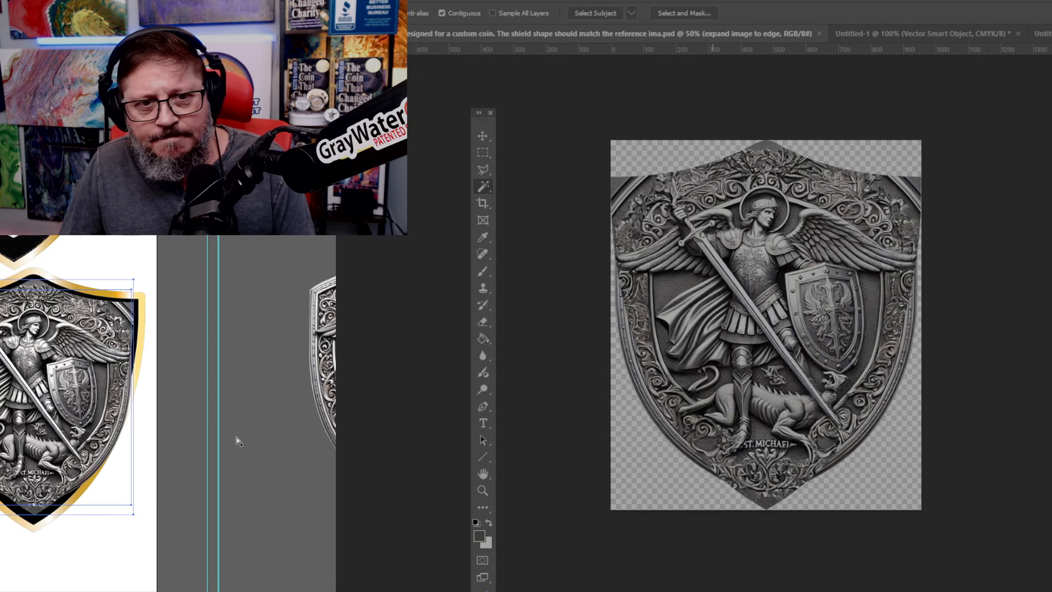
key(ctrl+plus)
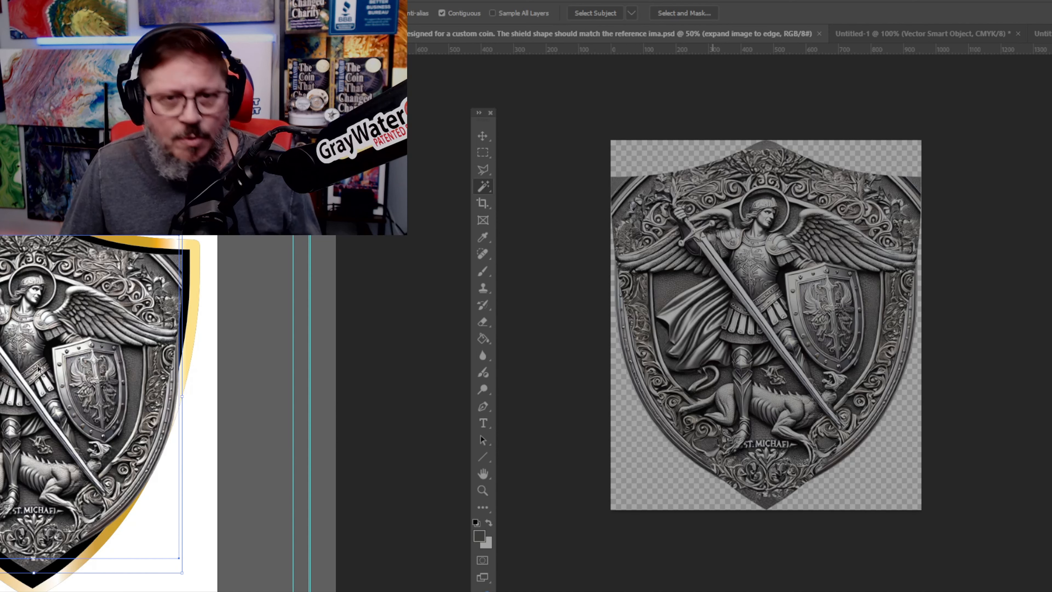
Select the area outside the shield shape, delete the generated fill there on the "add missing image" layer, and clear the selection
click(569, 266)
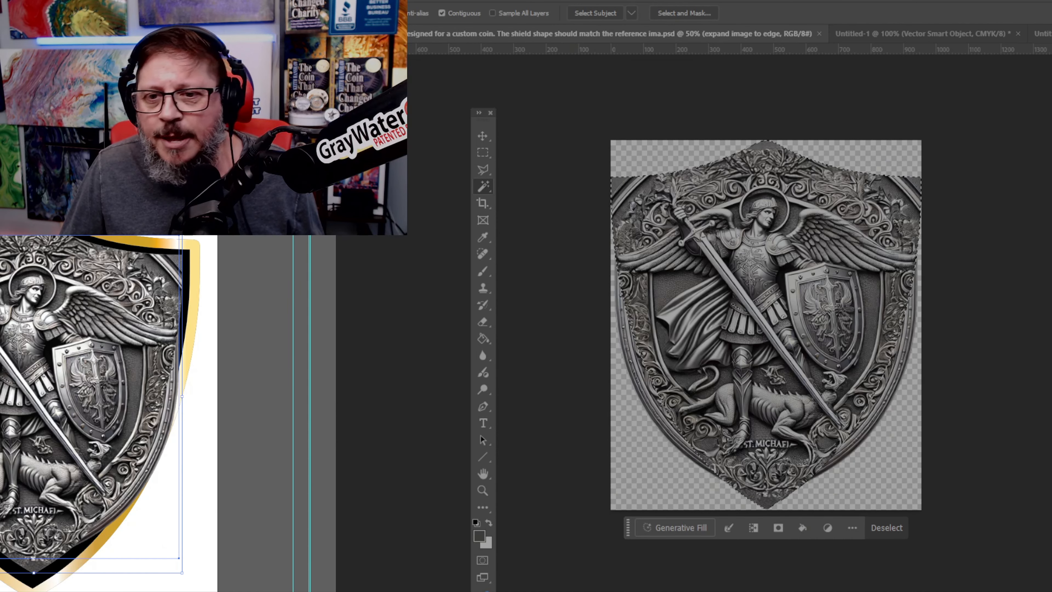
click(1048, 373)
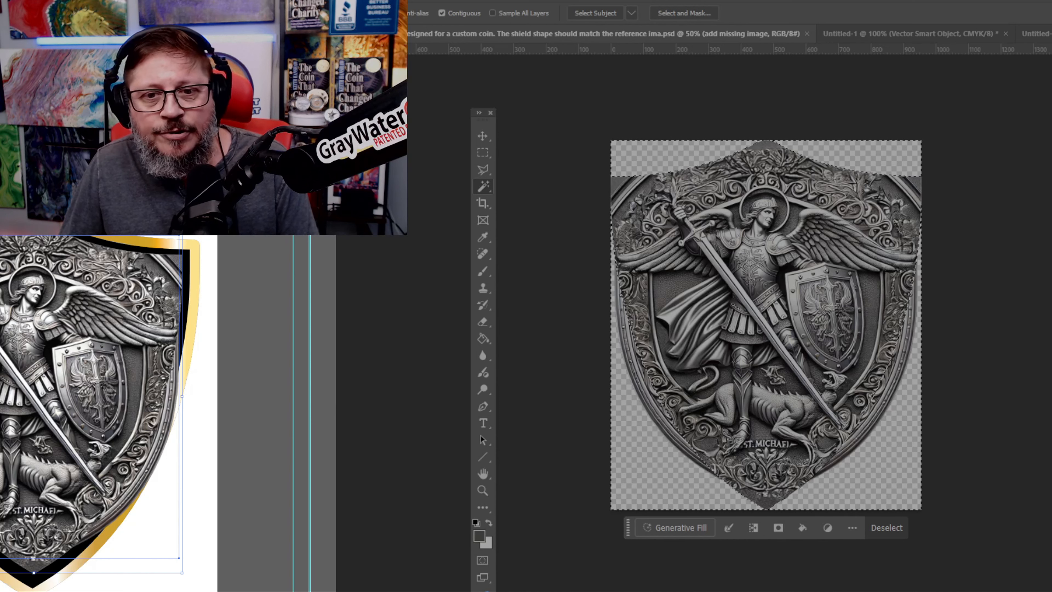
key(Delete)
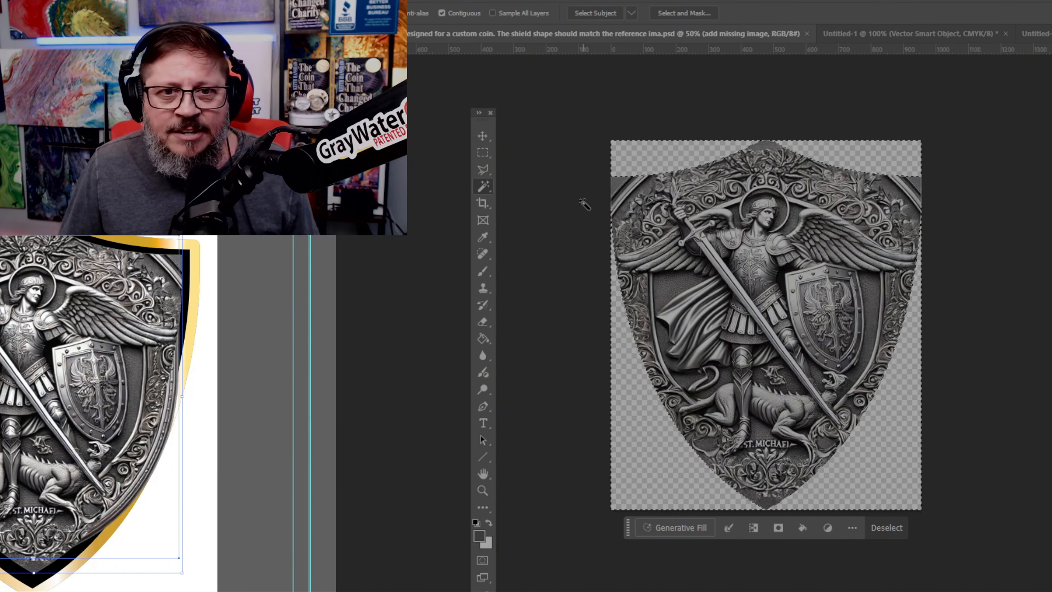
key(ctrl+d)
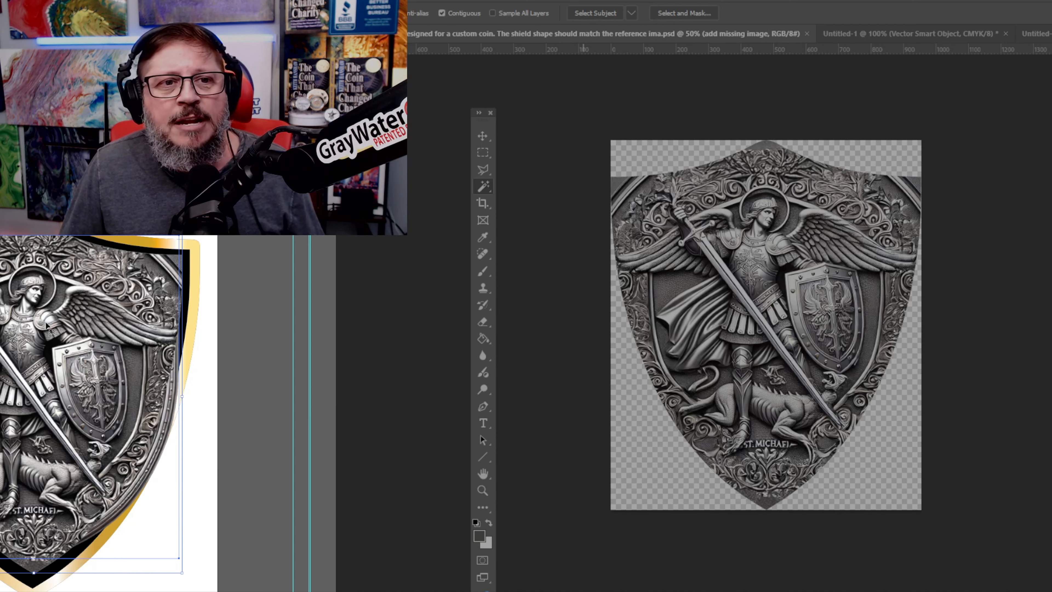
In the Illustrator coin layout, replace the old relief with the completed silver relief, scaled and positioned inside the gold-bordered shield
key(Delete)
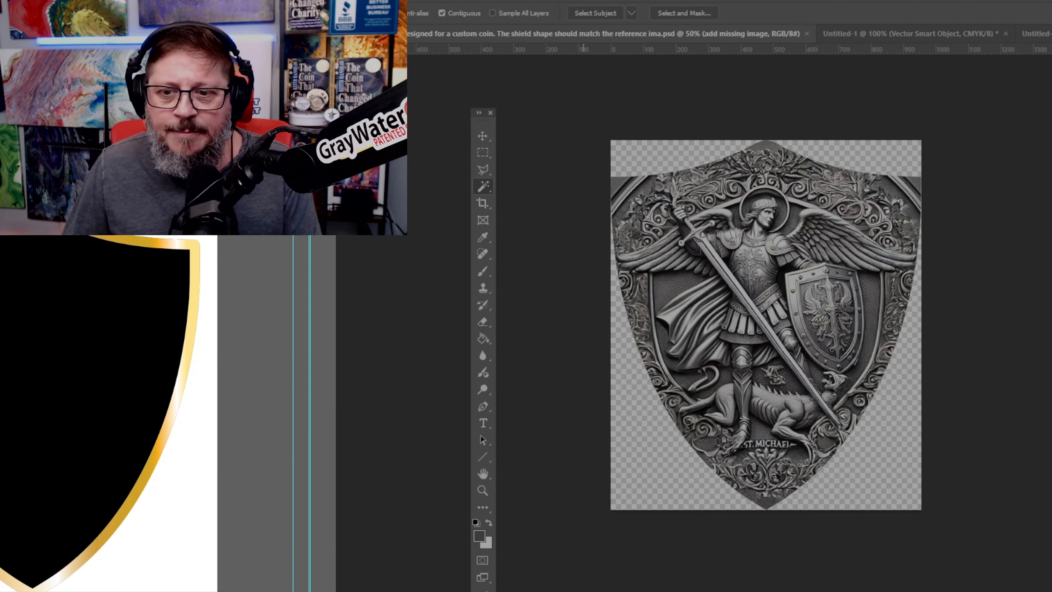
click(9, 307)
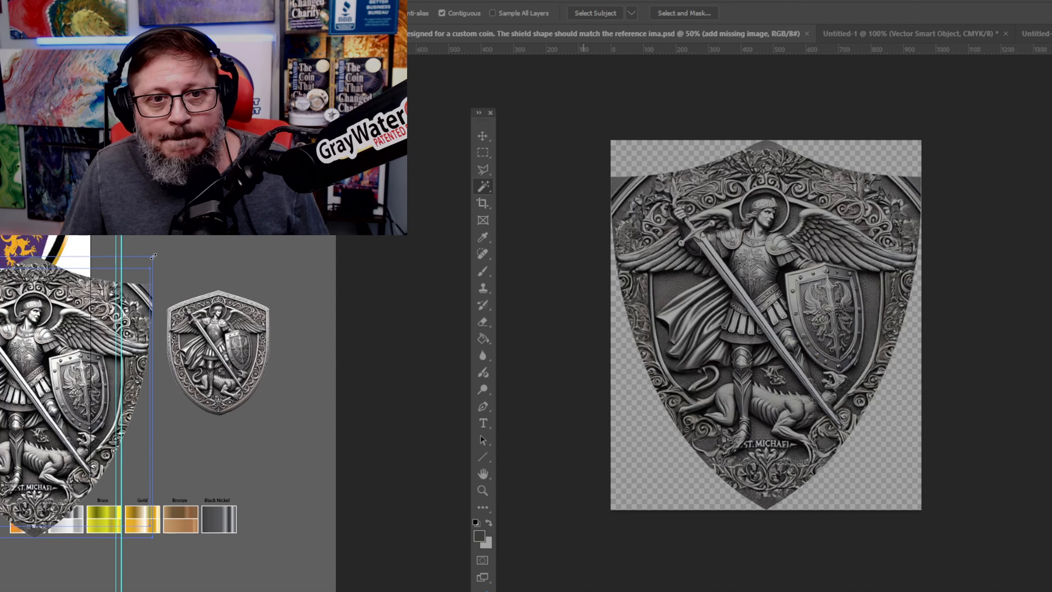
drag(153, 256, 81, 341)
drag(38, 367, 33, 339)
click(66, 322)
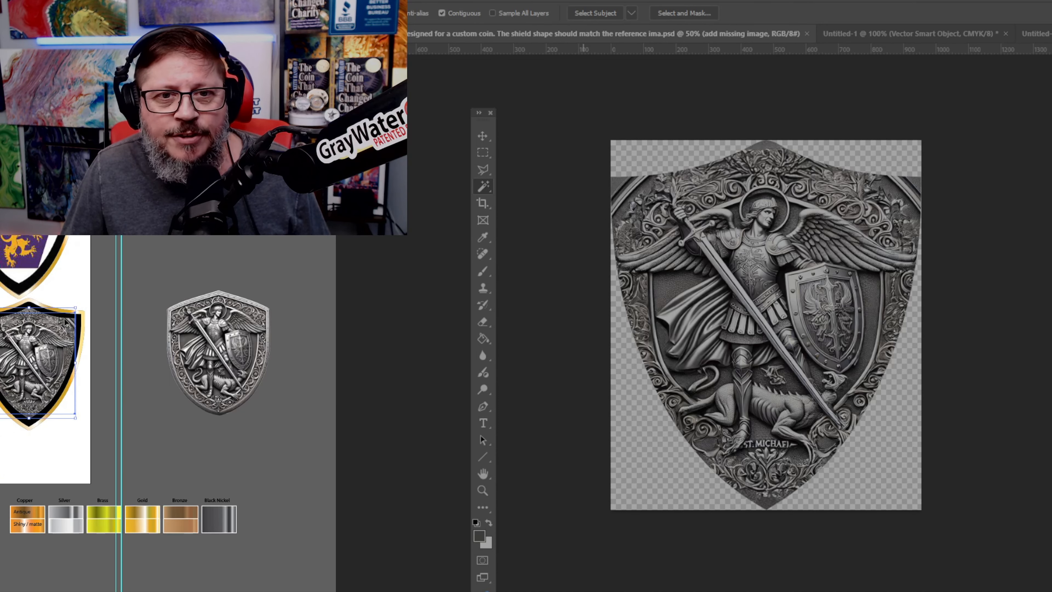
drag(76, 307, 84, 302)
key(Left)
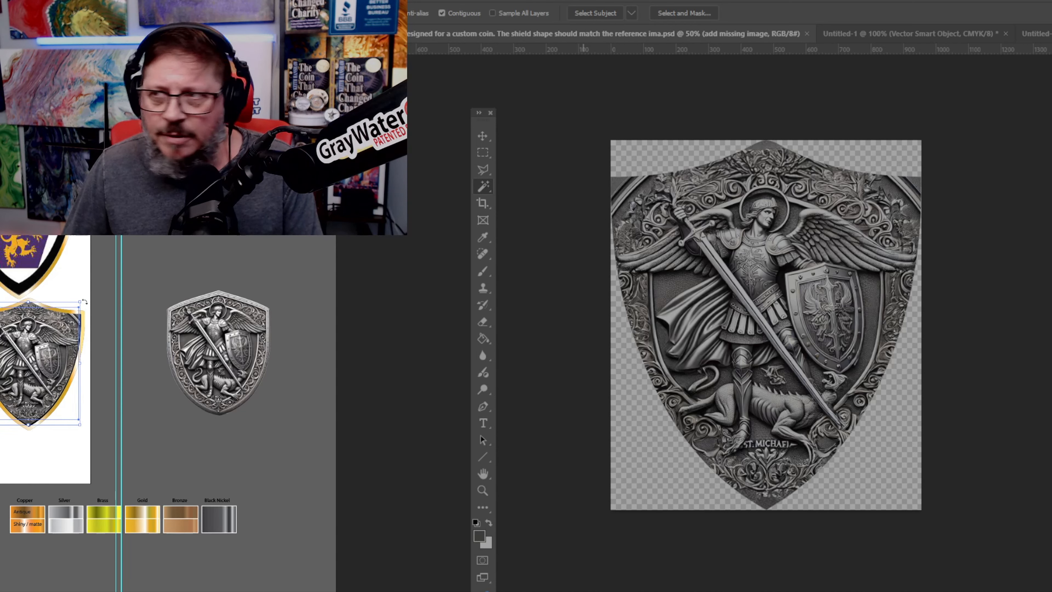
key(Down)
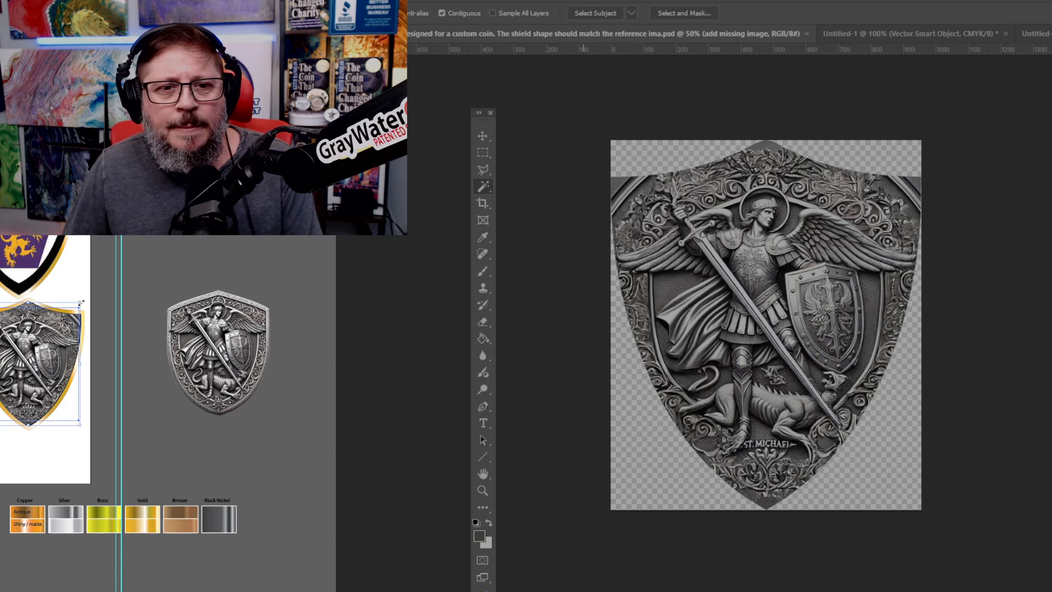
click(95, 347)
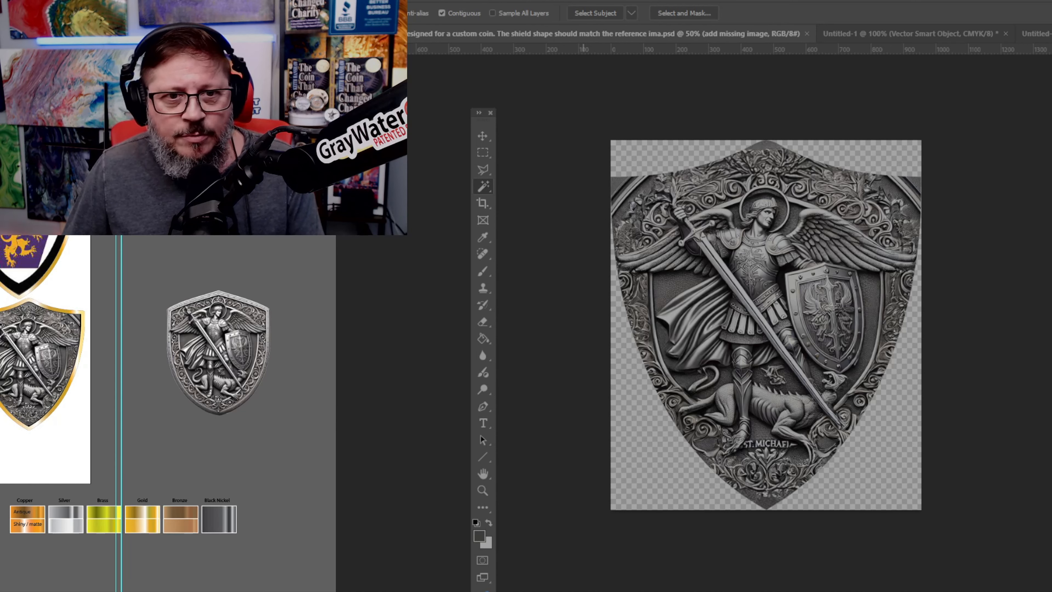
Nudge the silver relief and enlarge it slightly so it covers the shield's black interior up to the gold border
scroll(33, 394, up, 3)
drag(33, 394, 156, 486)
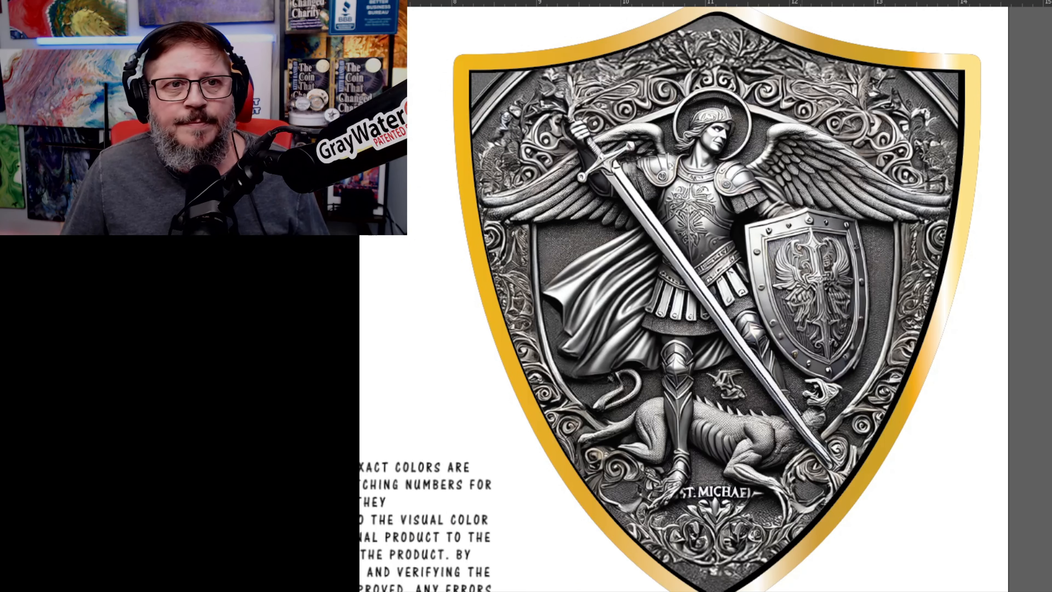
click(787, 168)
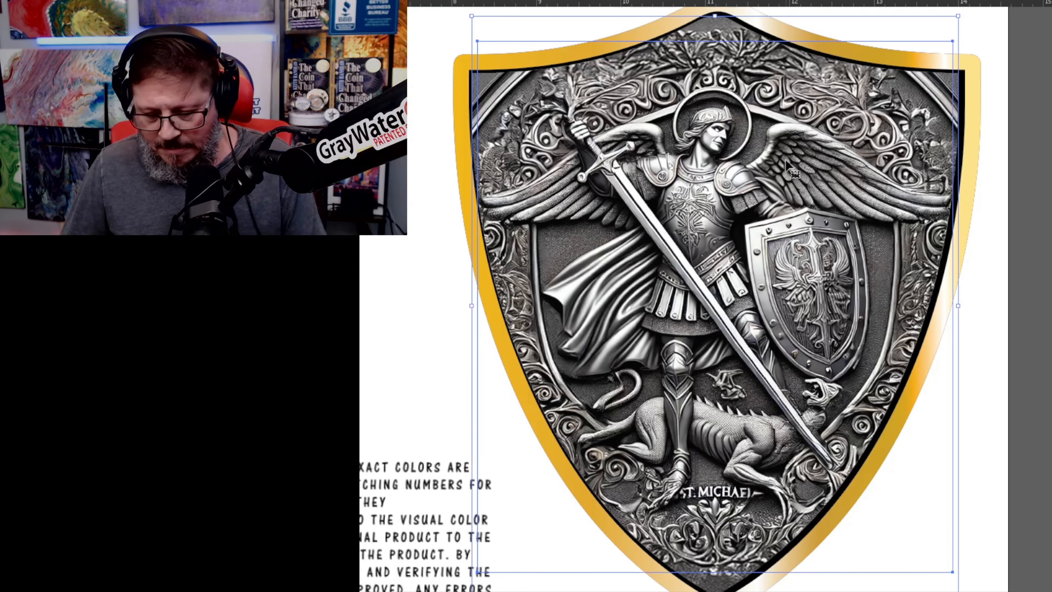
key(Right)
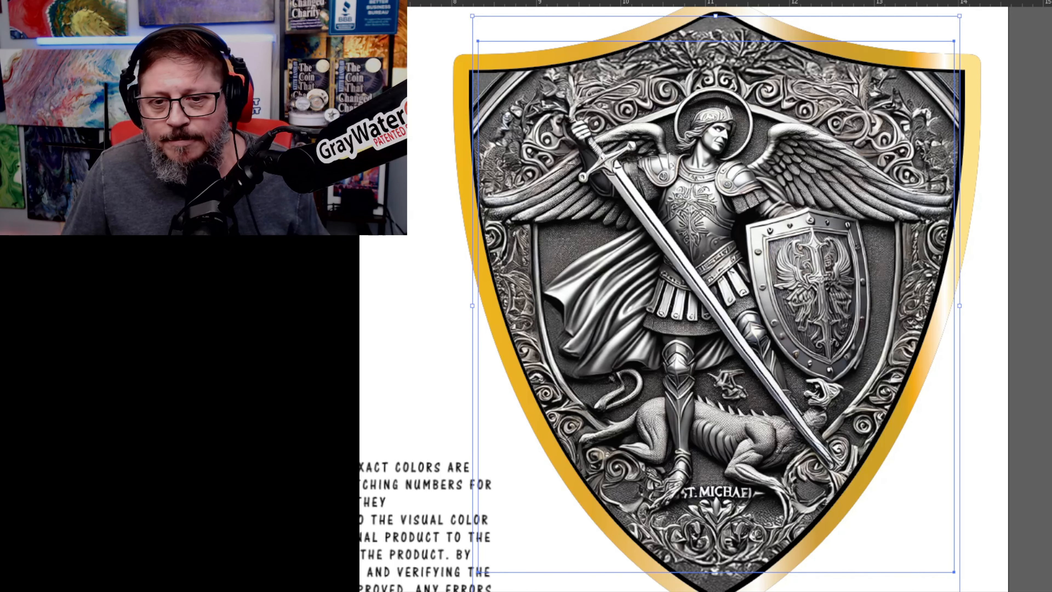
drag(960, 591, 968, 591)
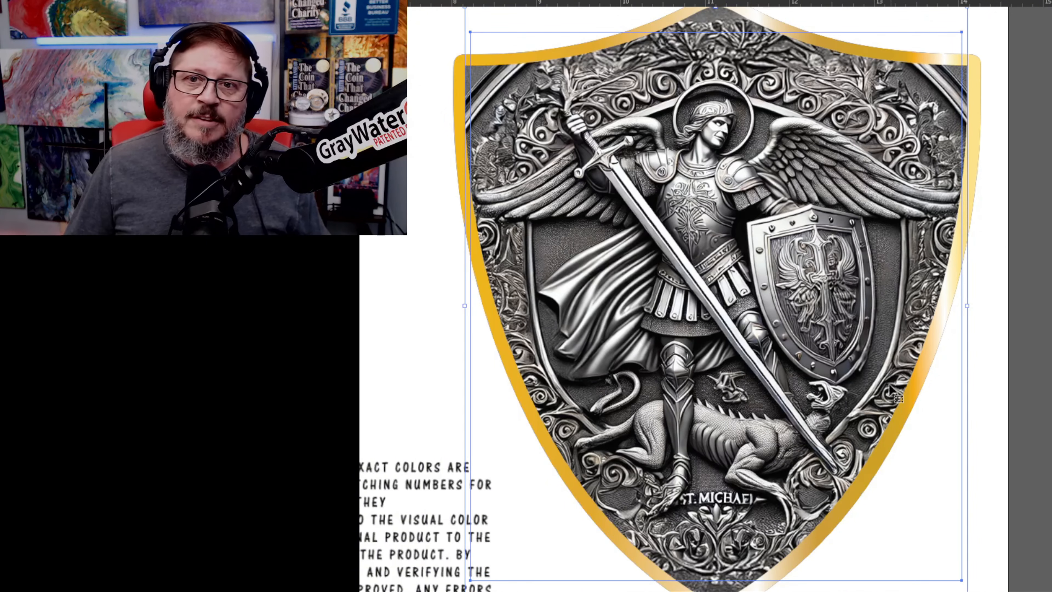
click(975, 346)
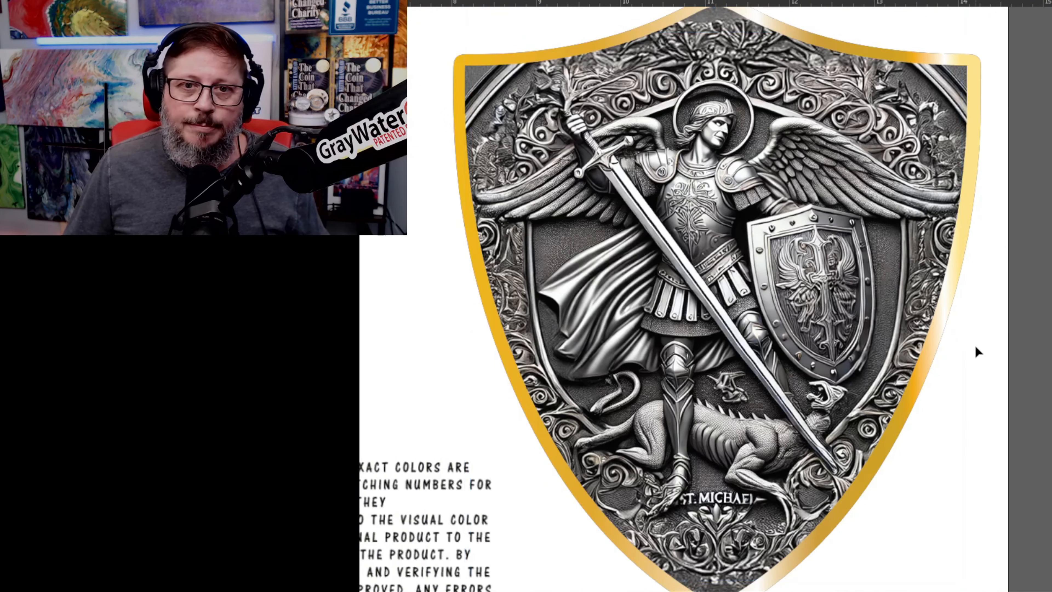
In Photoshop, convert the relief from RGB to a gold-brown Tritone via grayscale and save the document
click(651, 227)
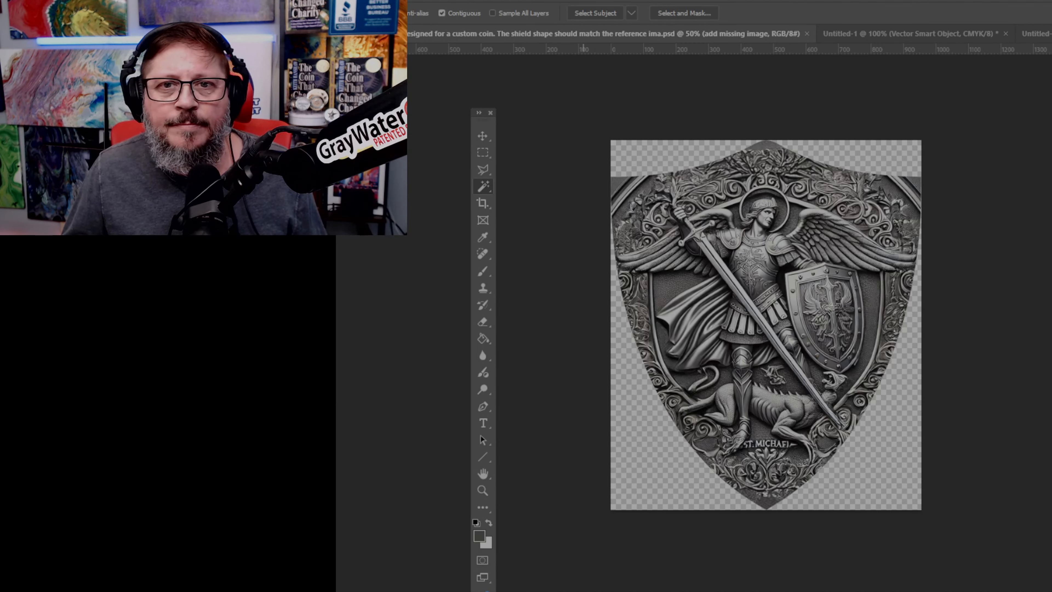
click(634, 446)
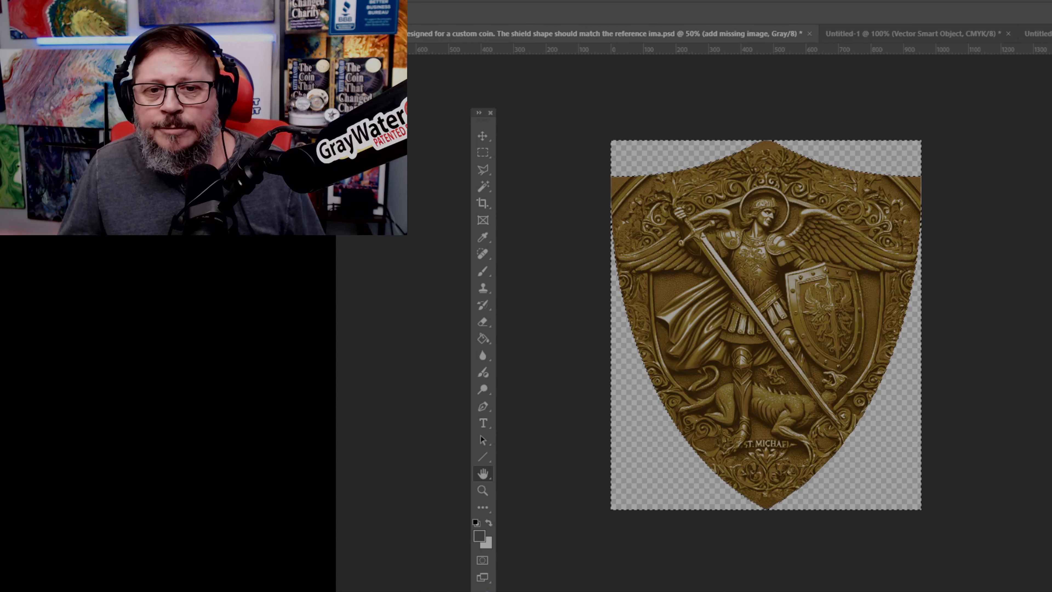
key(Return)
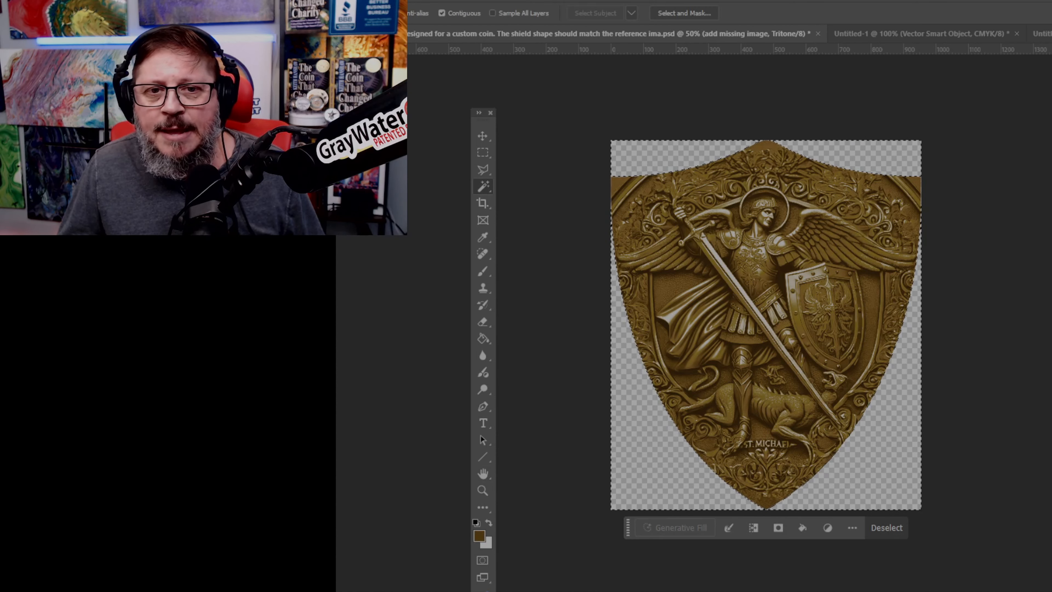
key(ctrl+s)
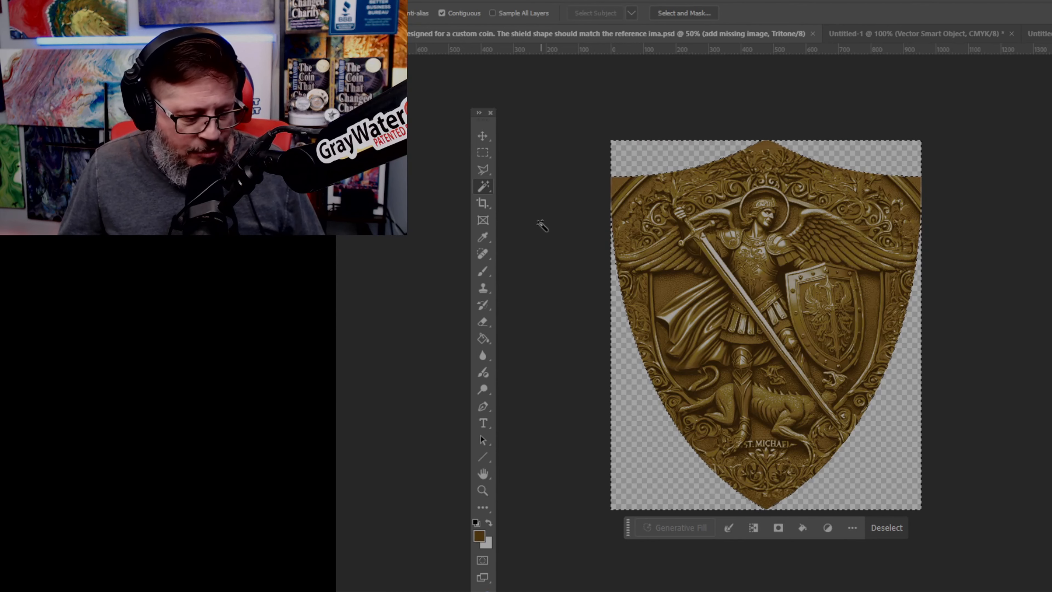
key(ctrl+d)
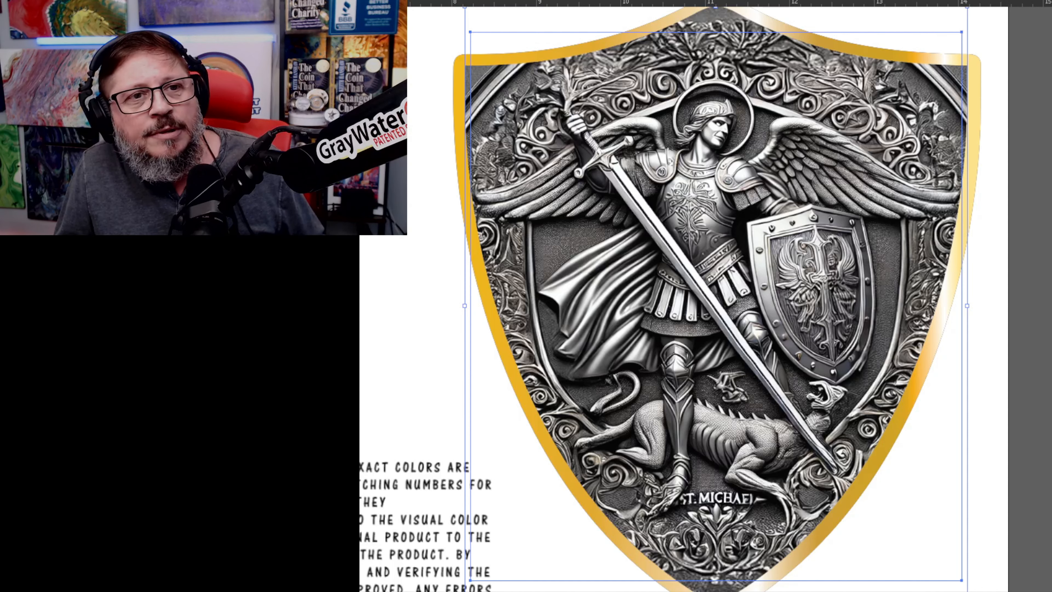
In the Illustrator layout, replace the silver relief with the gold-toned version, scaled down and moved over the shield
key(Delete)
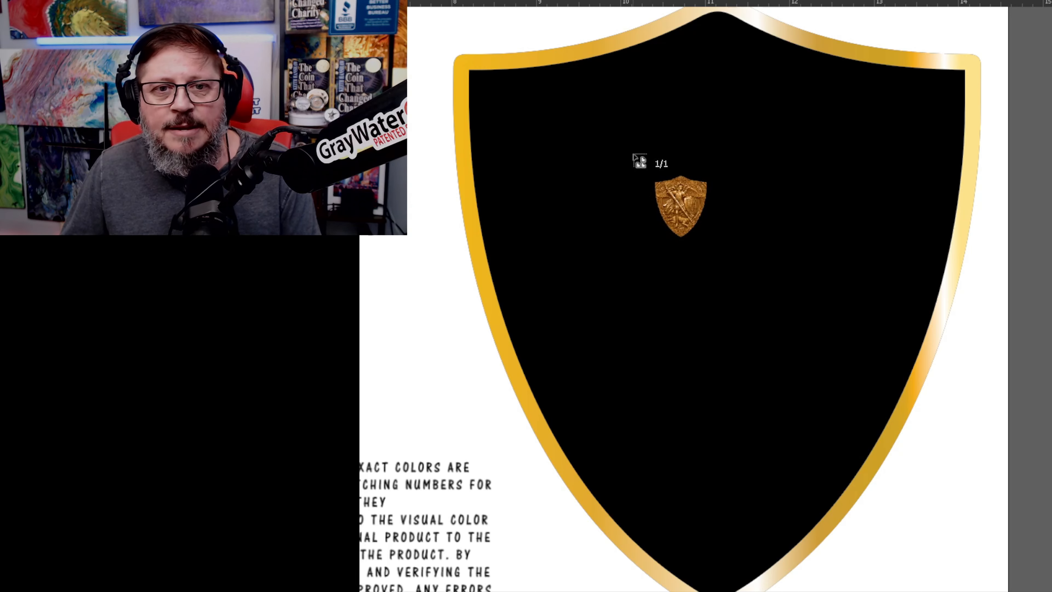
click(632, 153)
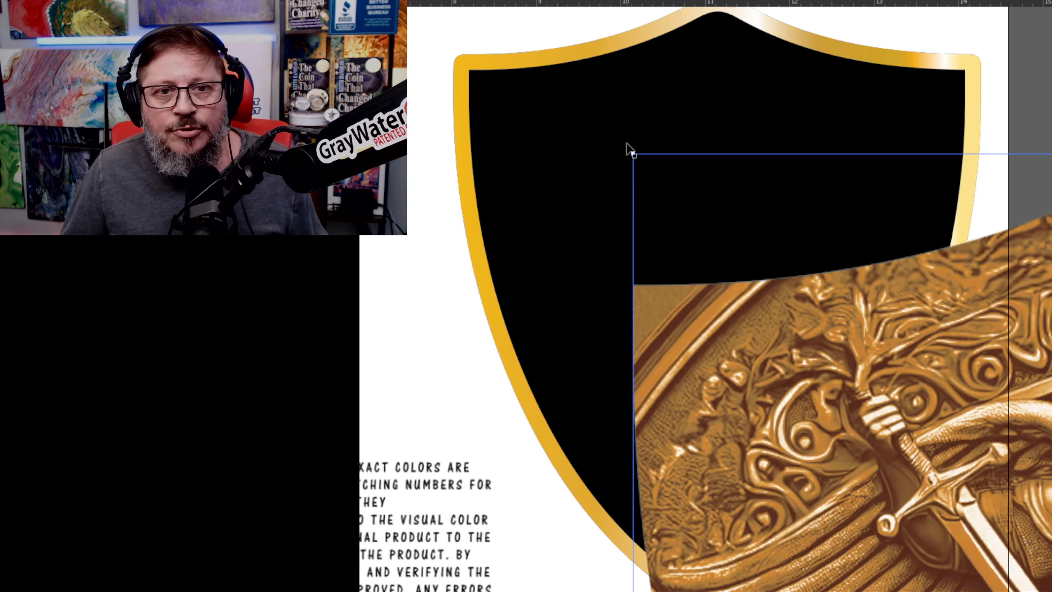
drag(634, 155, 918, 473)
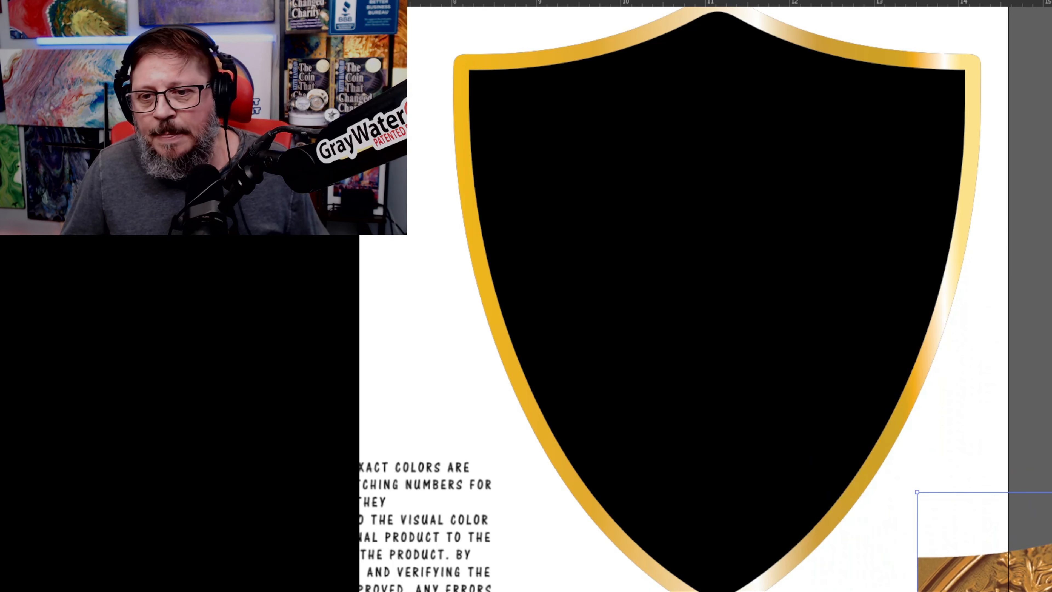
drag(1050, 521, 675, 53)
scroll(605, 97, up, 2)
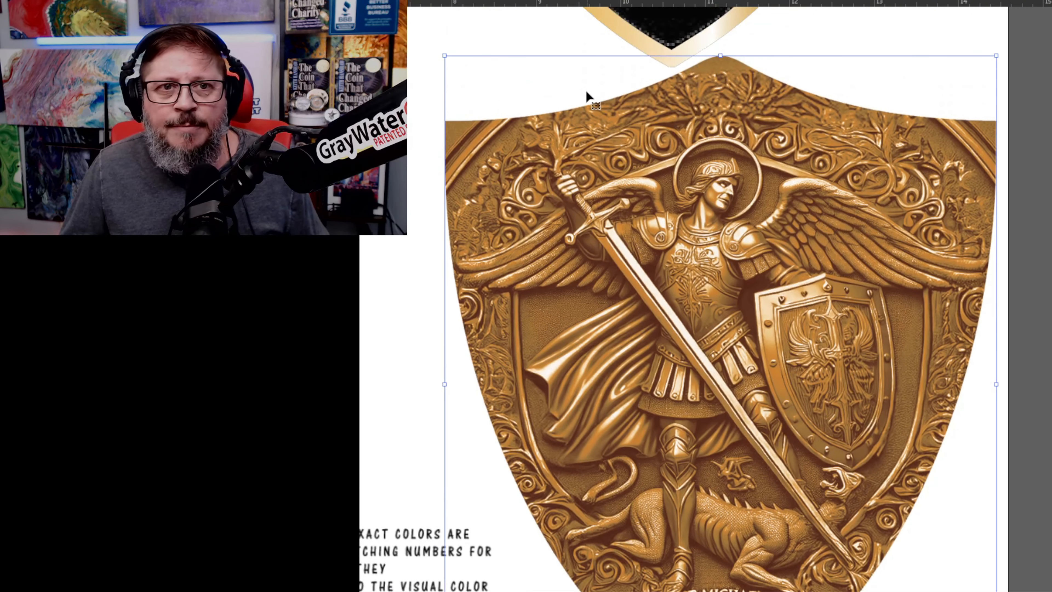
Fine-tune the gold relief's size and position so it fits inside the gold border, and check its edges
drag(446, 59, 450, 90)
drag(575, 252, 573, 244)
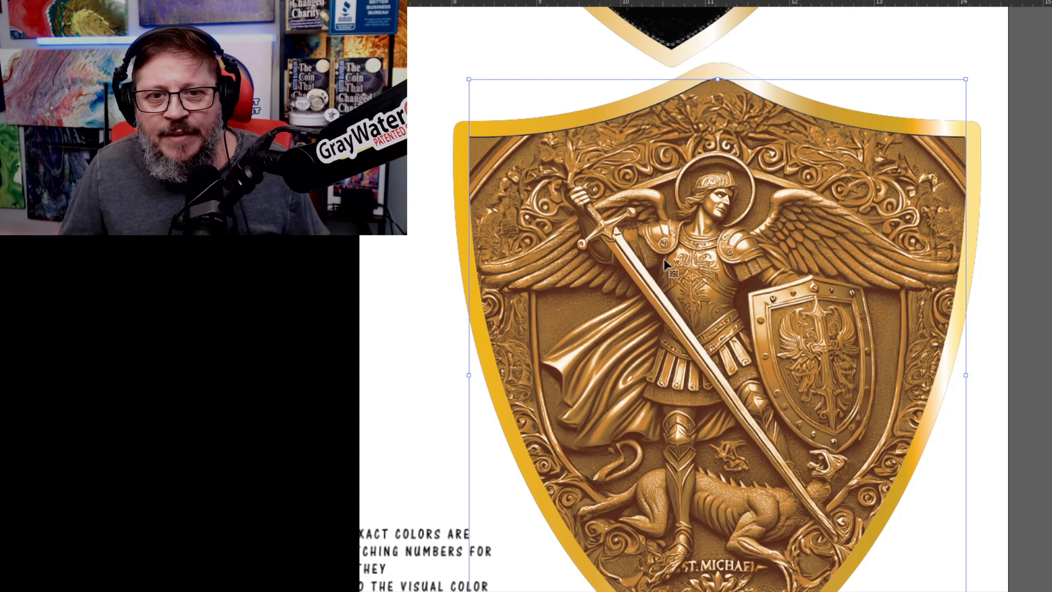
scroll(741, 290, down, 3)
scroll(749, 298, up, 2)
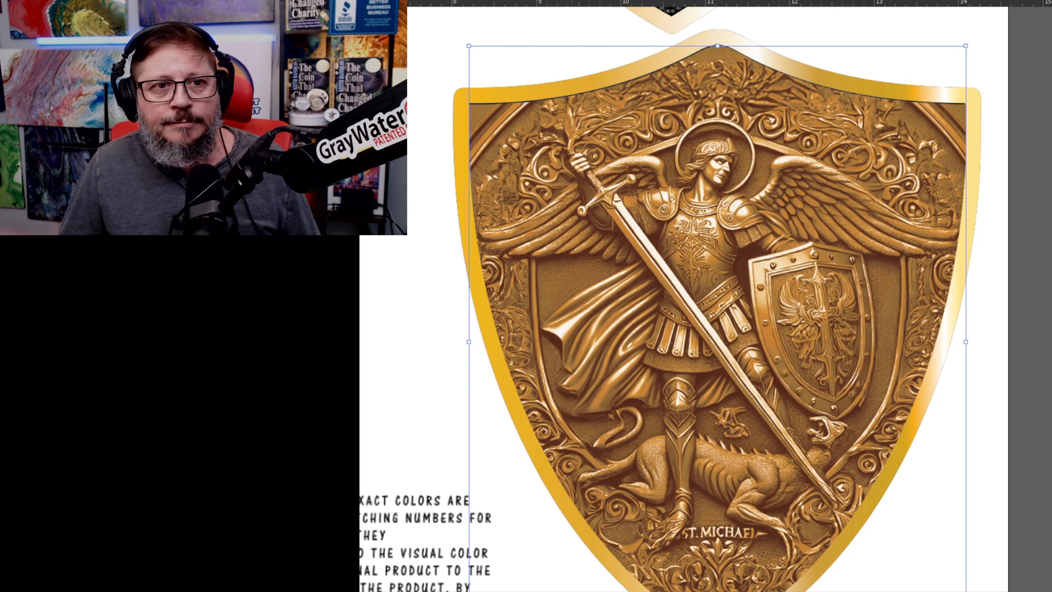
scroll(716, 300, down, 1)
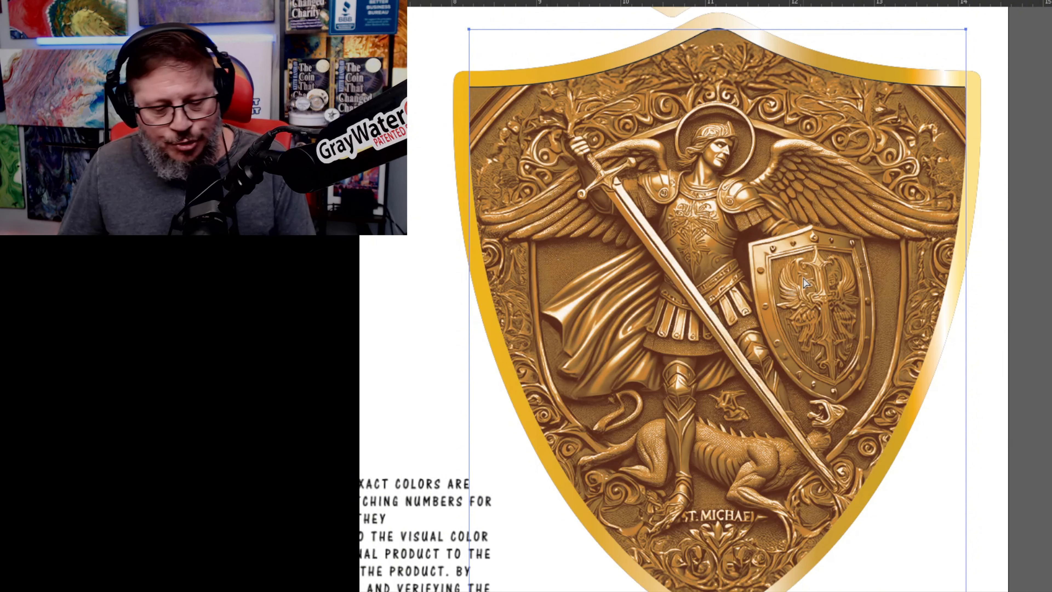
Add the text GW1640 below the coin specifications, just above the colour swatches
key(ctrl+minus)
key(ctrl+minus)
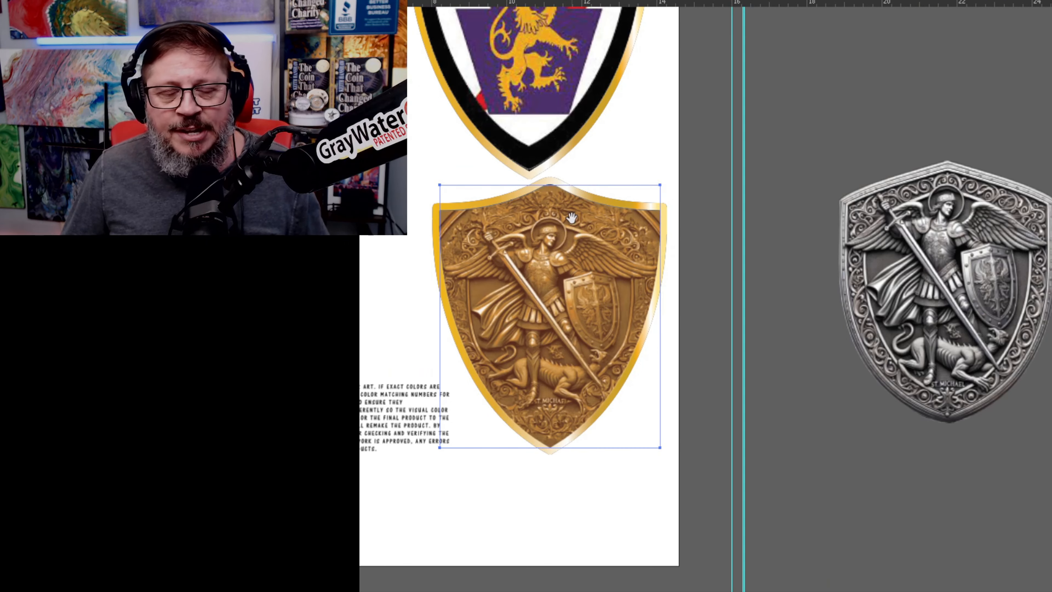
drag(571, 217, 796, 242)
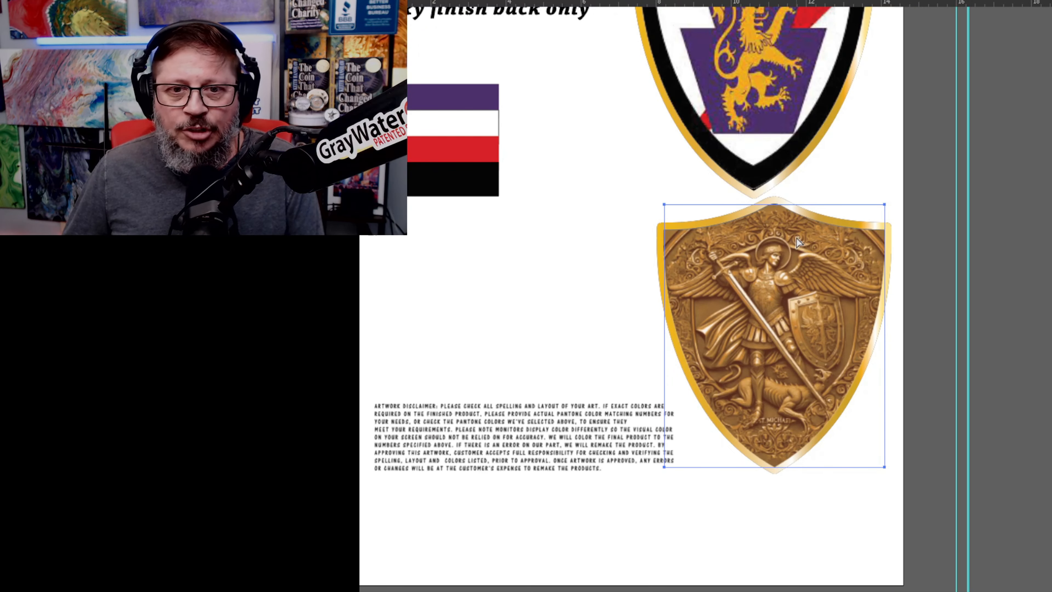
key(ctrl+minus)
drag(582, 239, 771, 316)
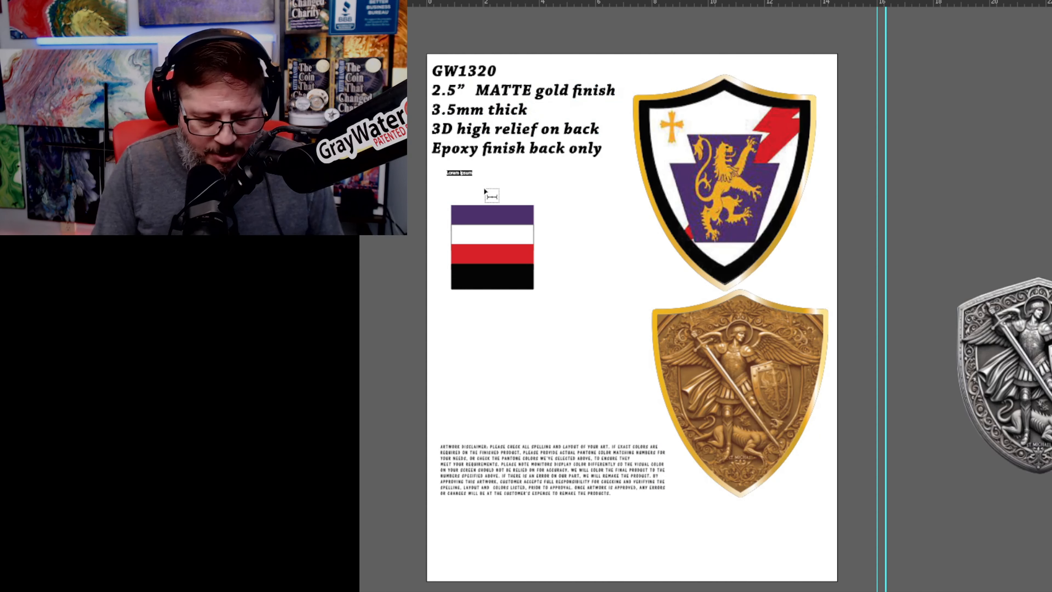
text(GW1)
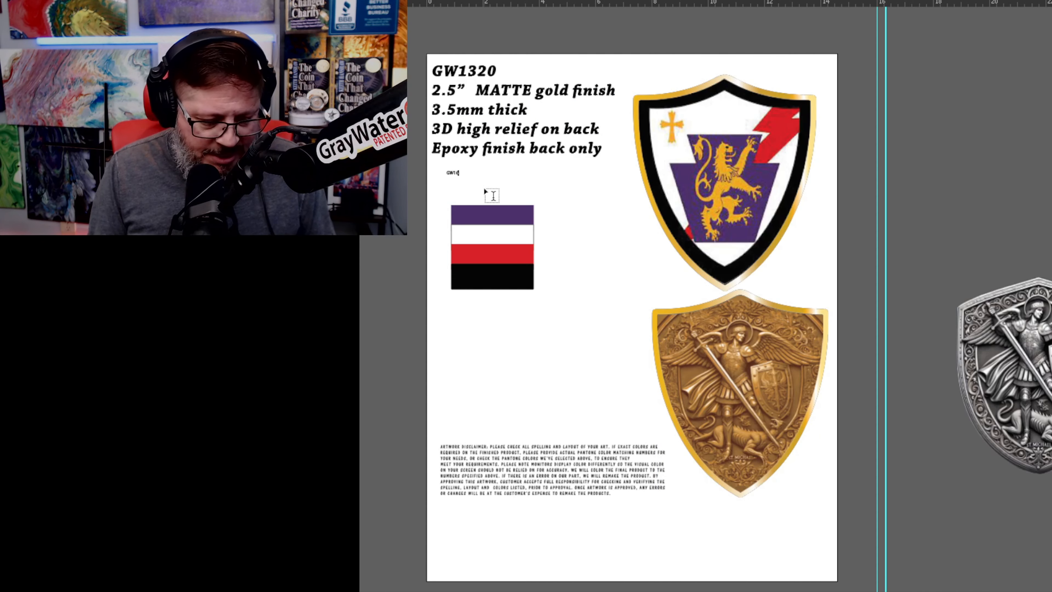
text(640)
key(Escape)
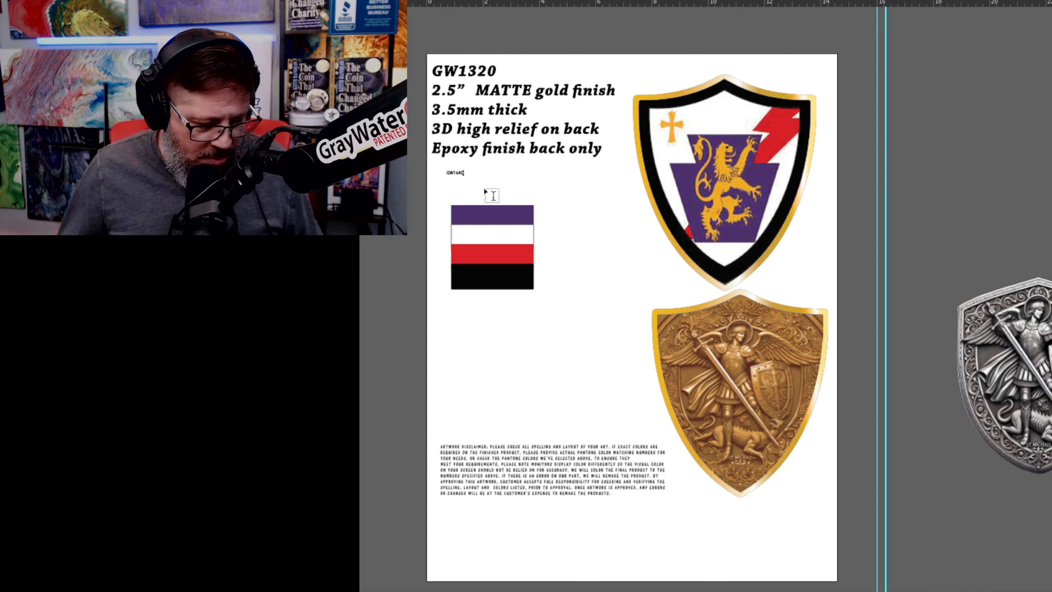
Select the GW1640 text and enlarge its font to nearly the height of the specification lines above
click(517, 176)
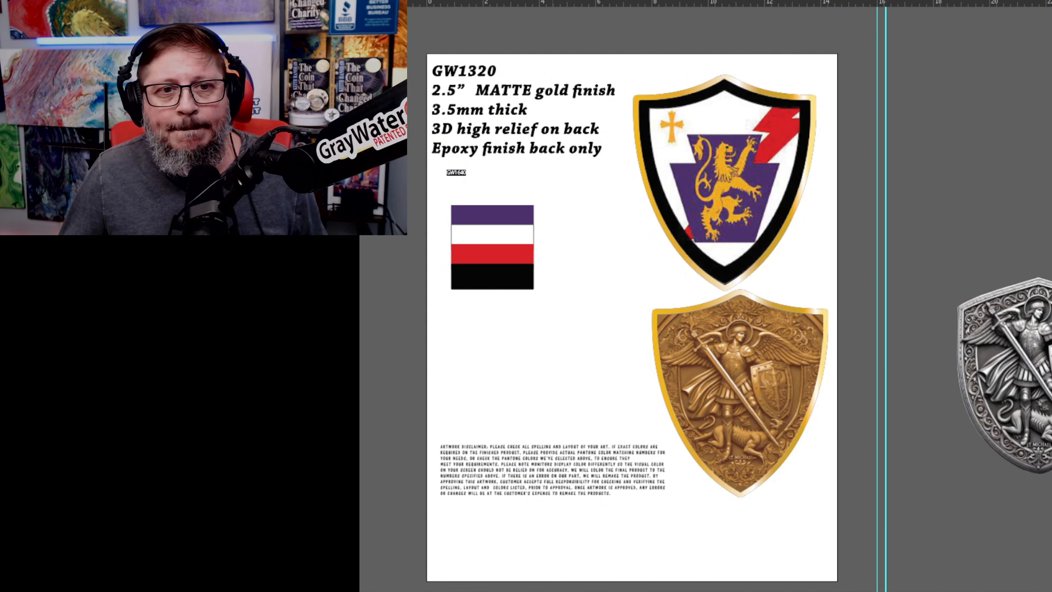
key(Up)
key(Up)
key(Up)
key(Up)
key(Up)
key(Up)
key(Up)
key(Up)
key(Up)
key(Up)
key(Up)
key(Up)
key(Up)
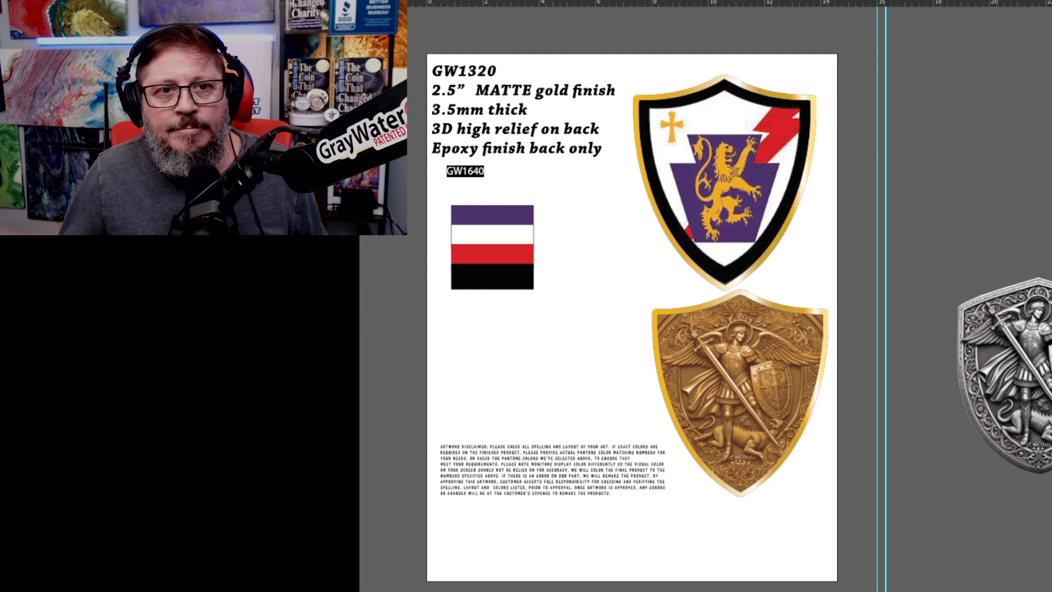
key(Up)
key(Up)
key(Up)
key(Up)
key(Up)
key(Up)
key(Up)
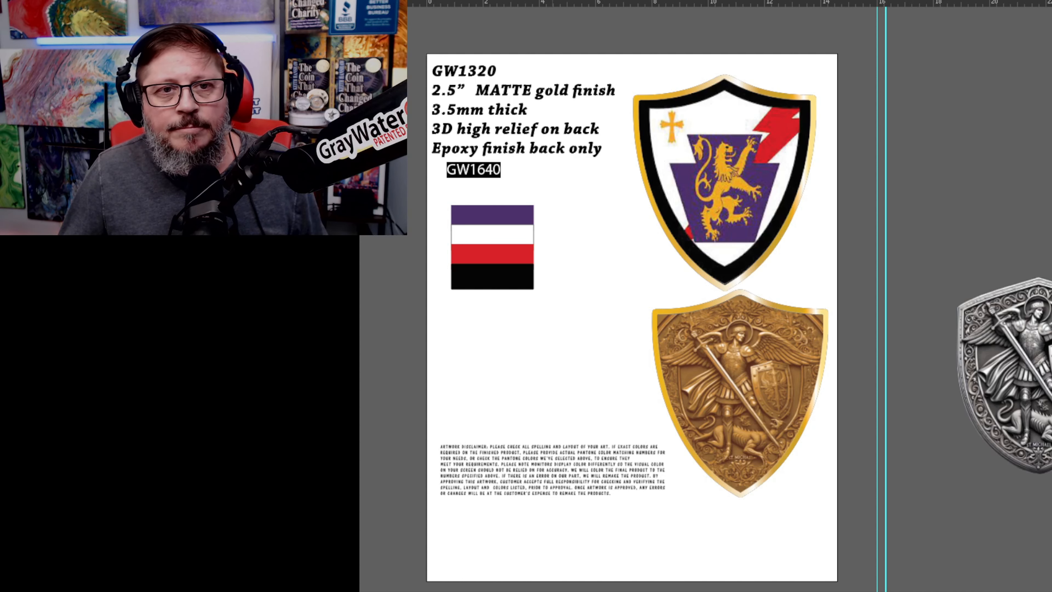
Add the line 2.5” matte gold finish directly below GW1640 in the same text object
click(534, 196)
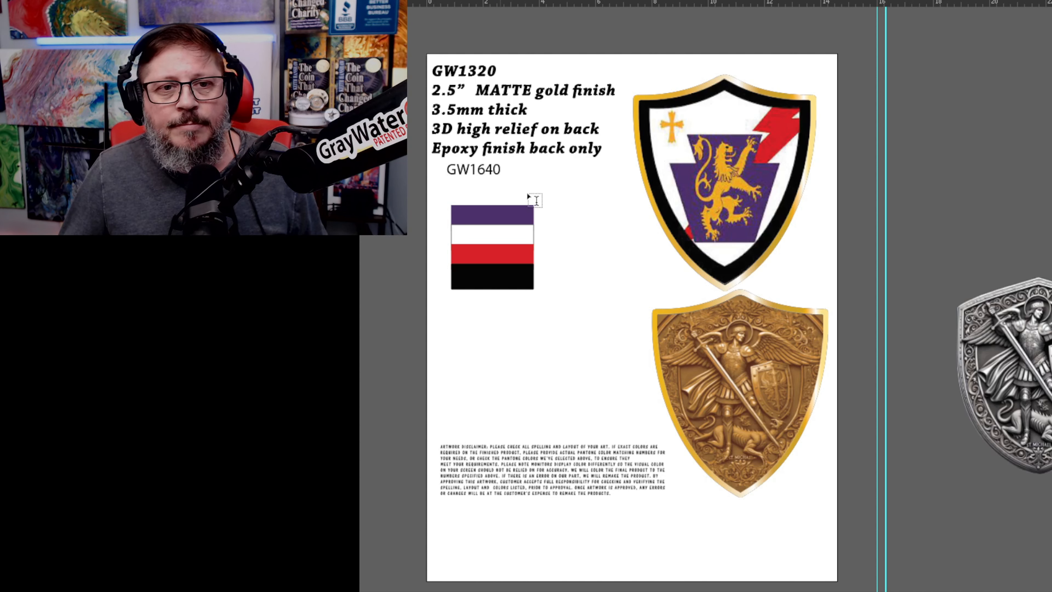
key(Return)
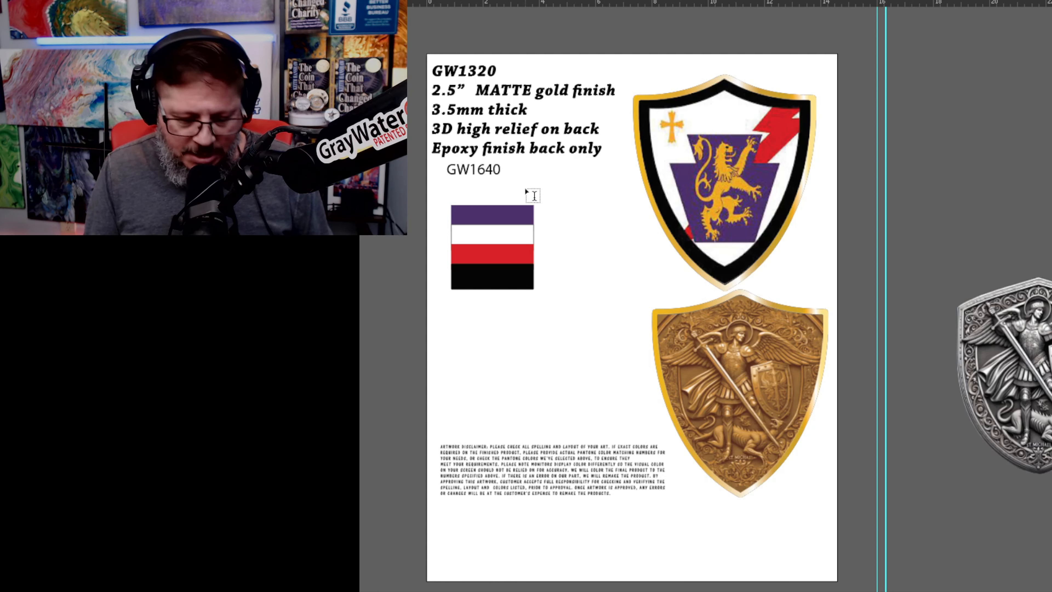
text(2.5)
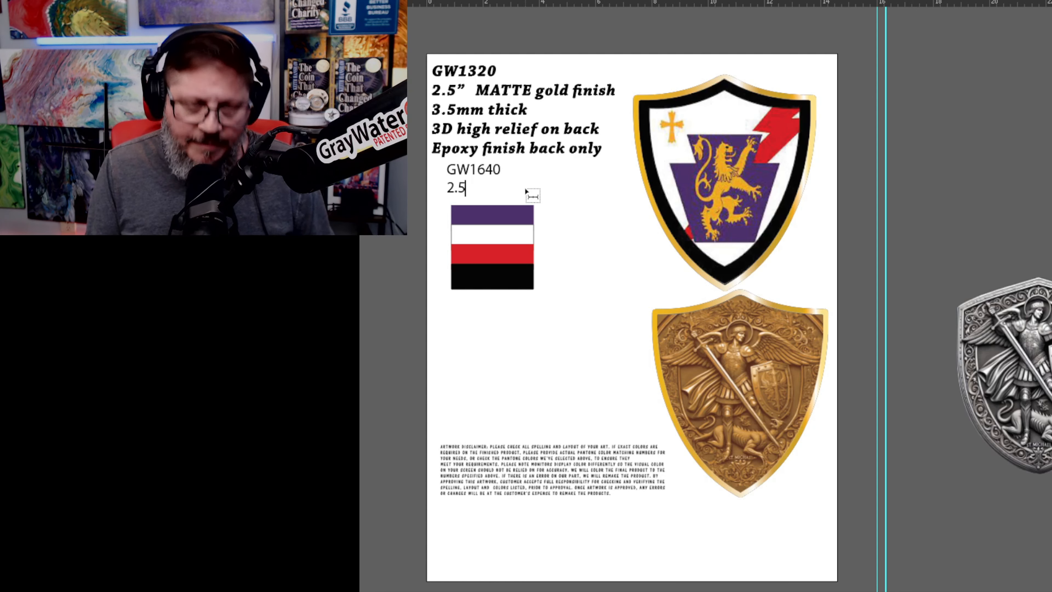
text(" matt)
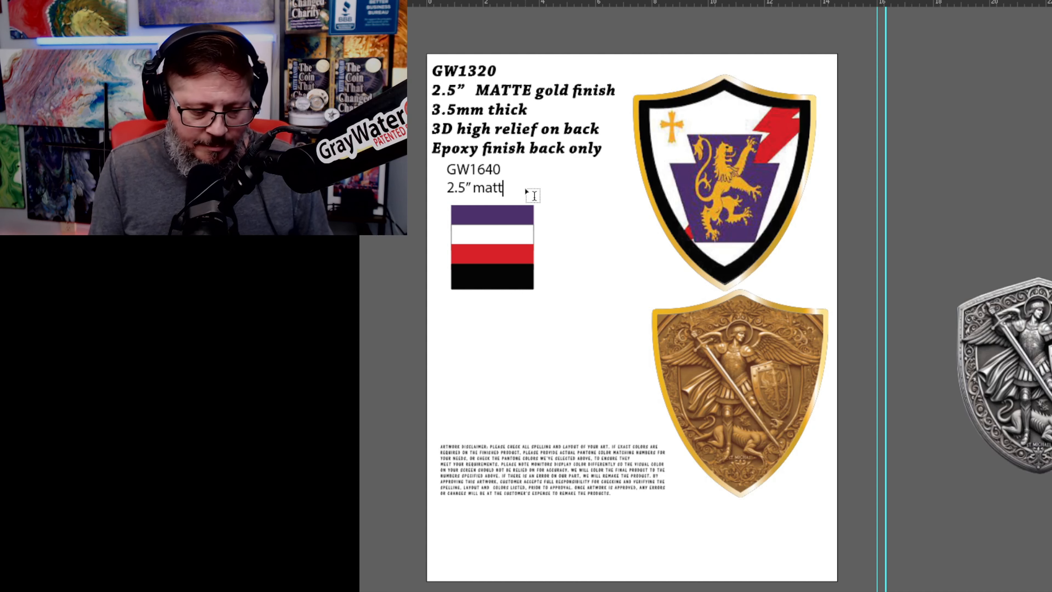
text(e gold f)
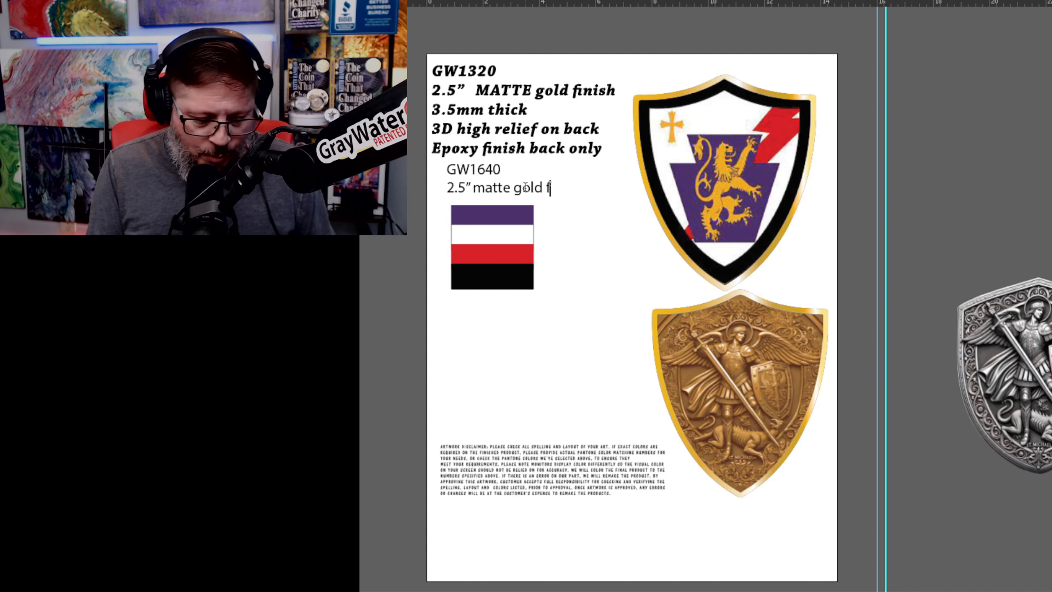
text(inish)
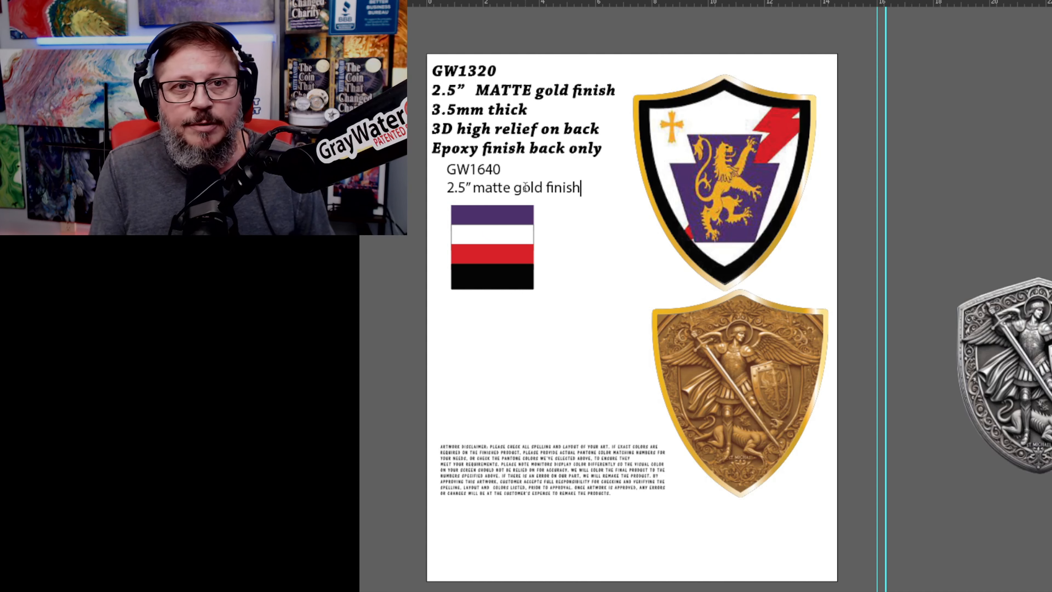
Continue the GW1640 specification text with two more lines: 3.5mm thick and 3D high relief
key(Return)
text(3.5)
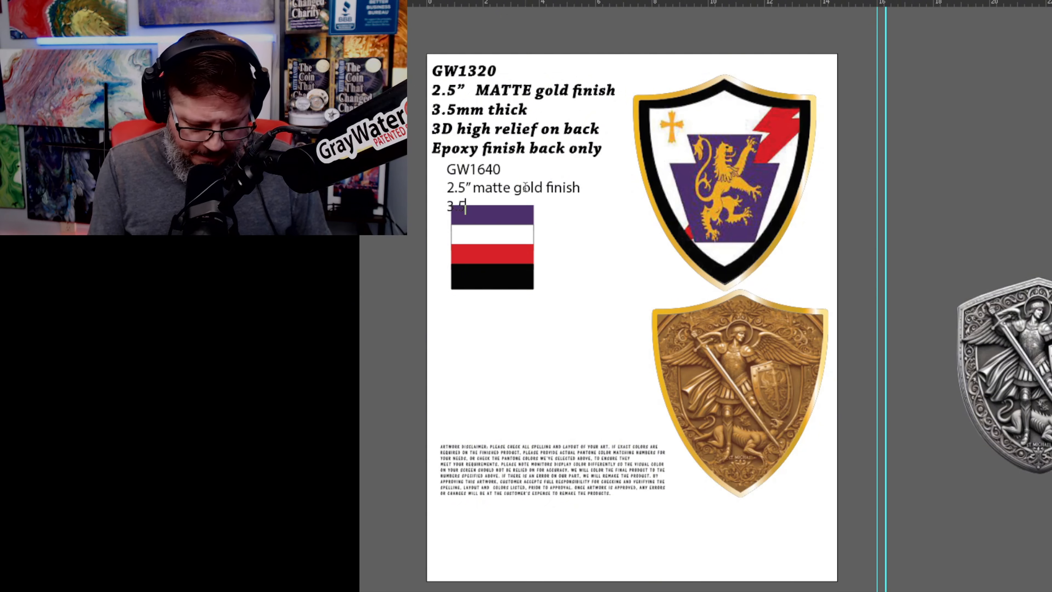
text(mm thick )
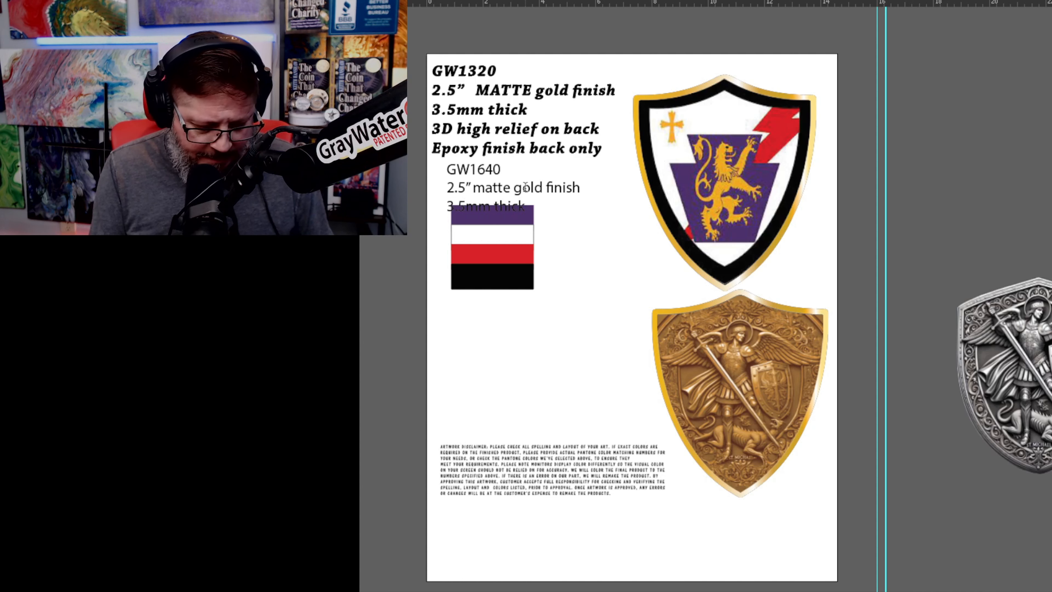
text(3D high )
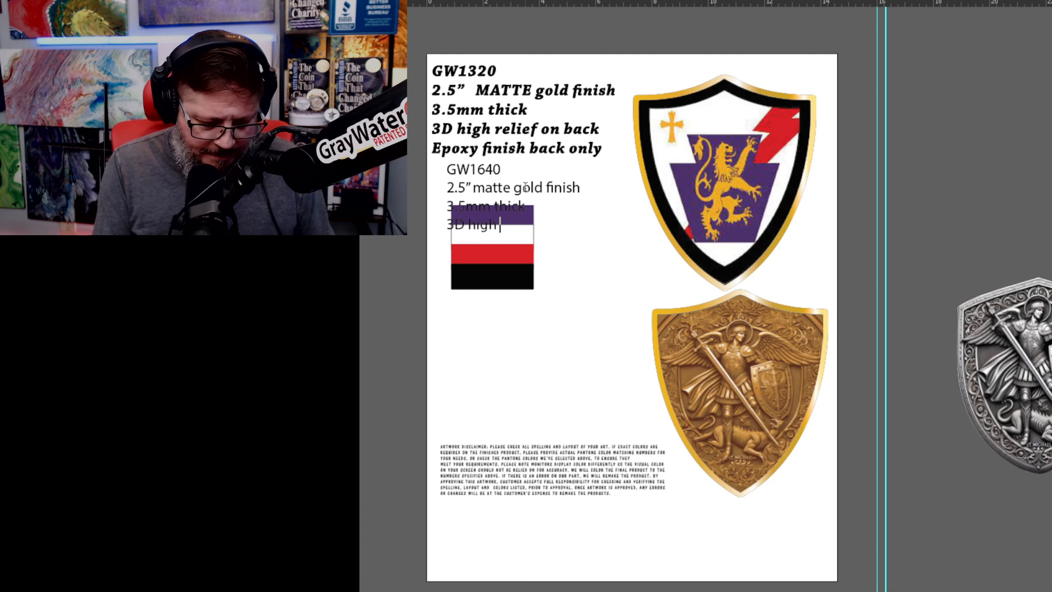
text(relief)
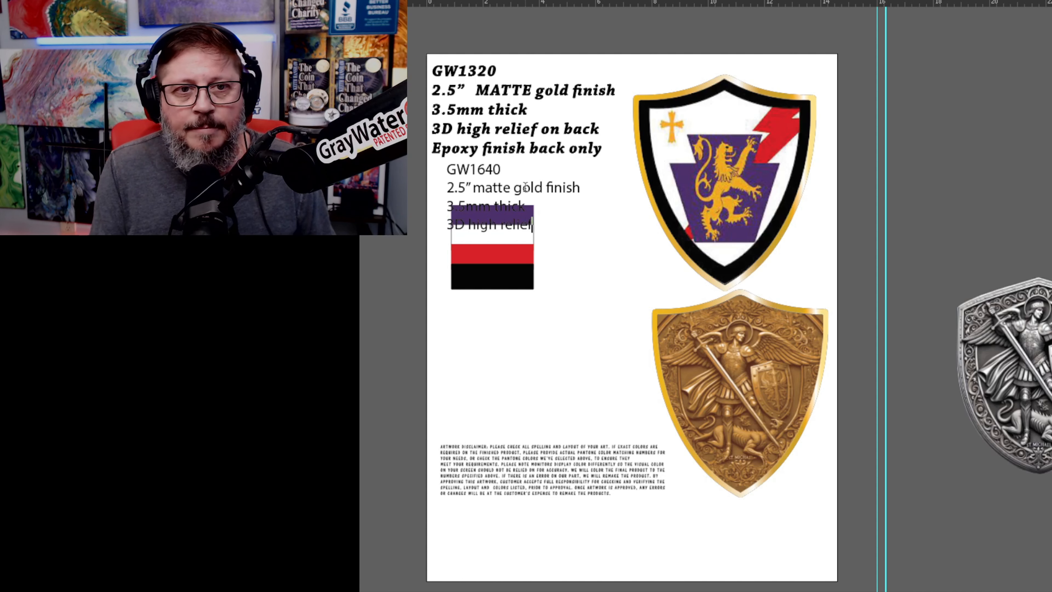